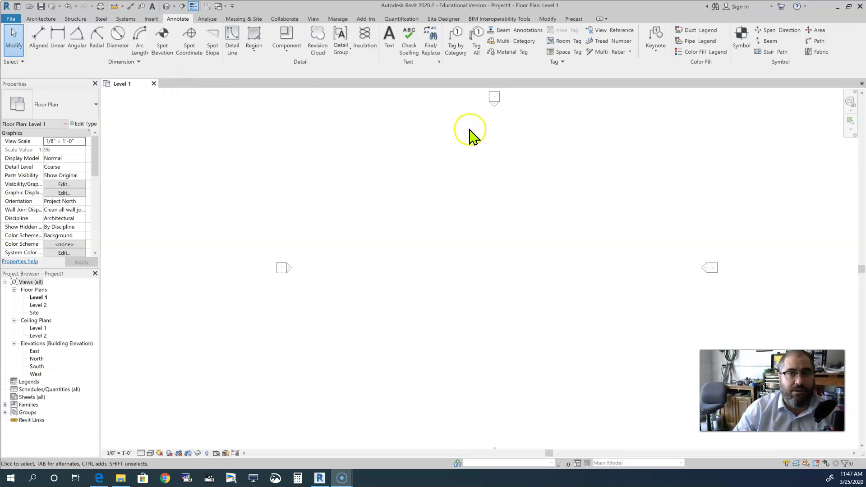
Step: Save the project as 'Grid Lins crt' from the save reminder shown when starting the Grid tool
click(39, 20)
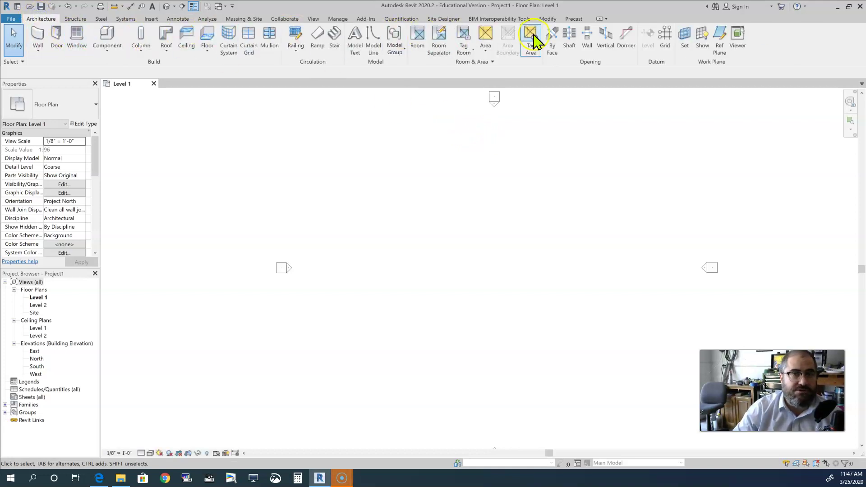
click(666, 36)
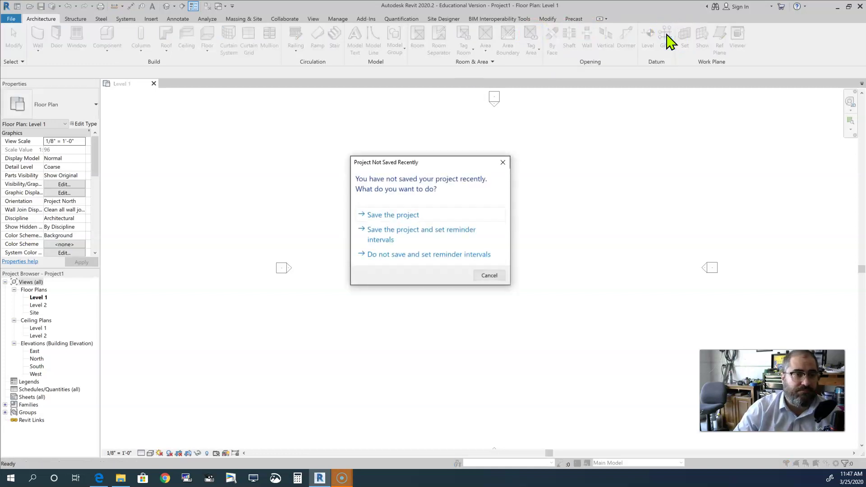
click(397, 215)
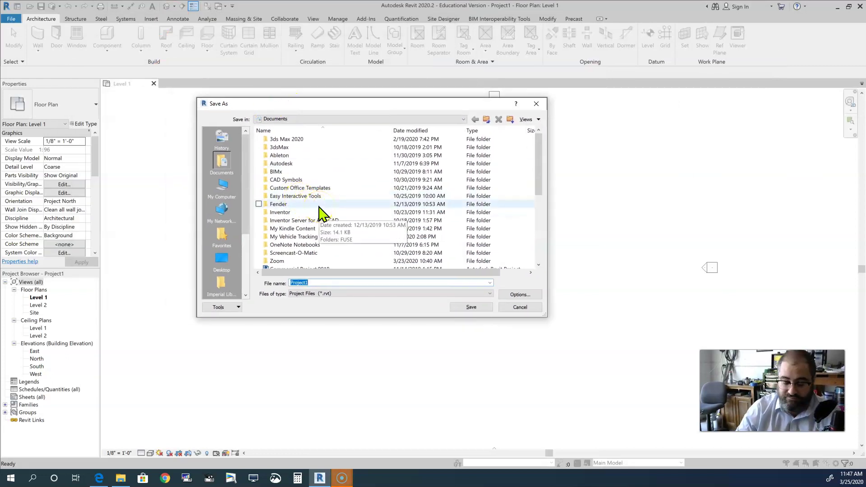
click(331, 284)
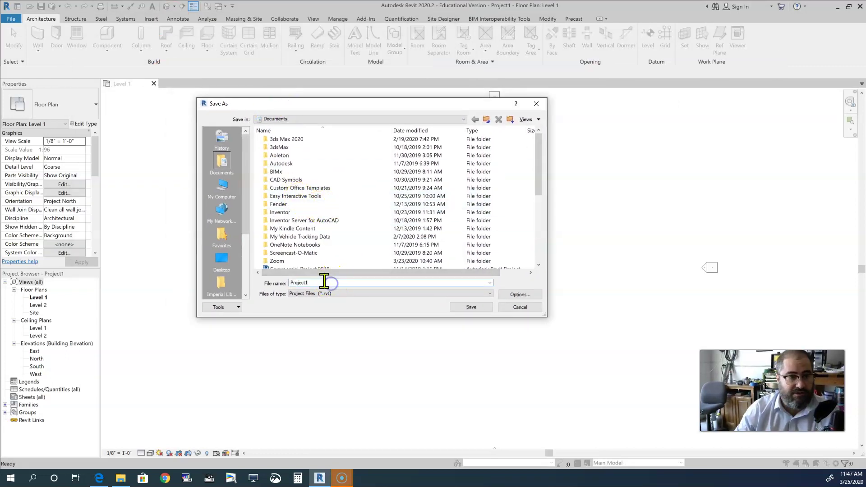
drag(310, 283, 237, 282)
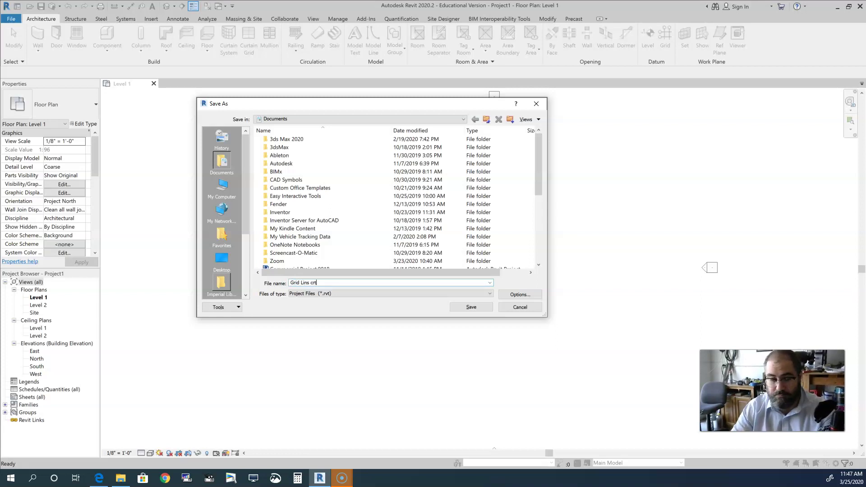
click(479, 308)
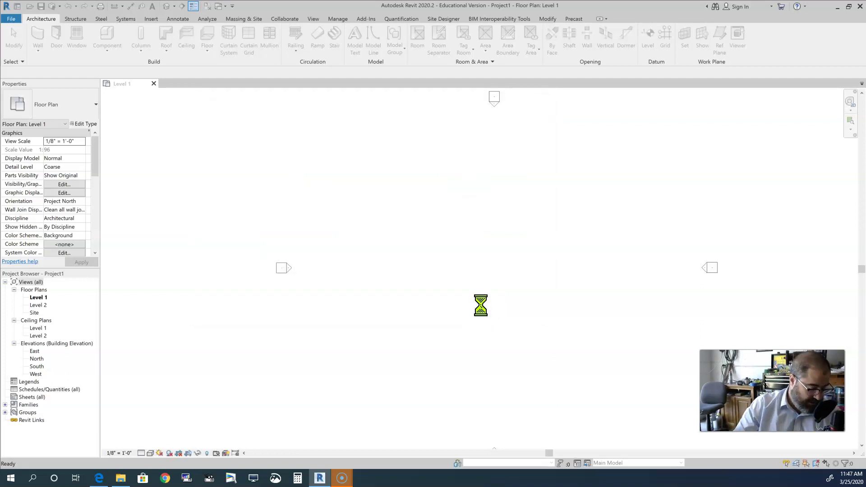
Step: Activate the Architecture Grid tool and draw the first vertical grid line, E
key(g)
key(r)
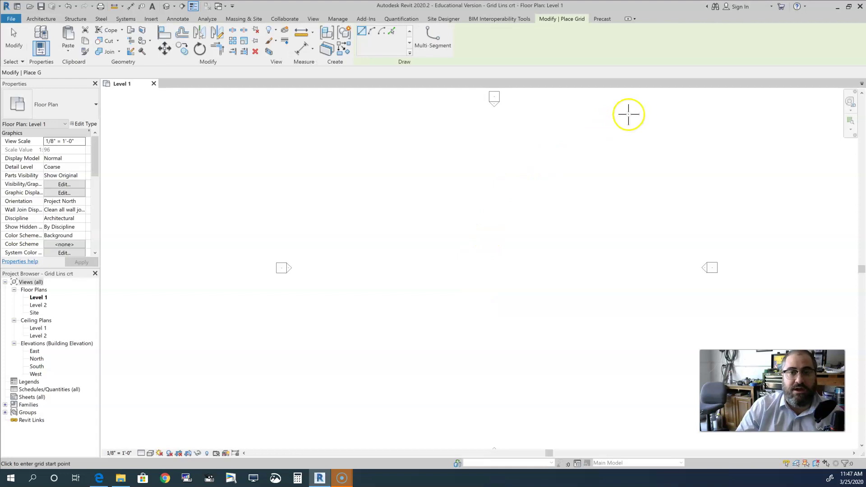
click(41, 18)
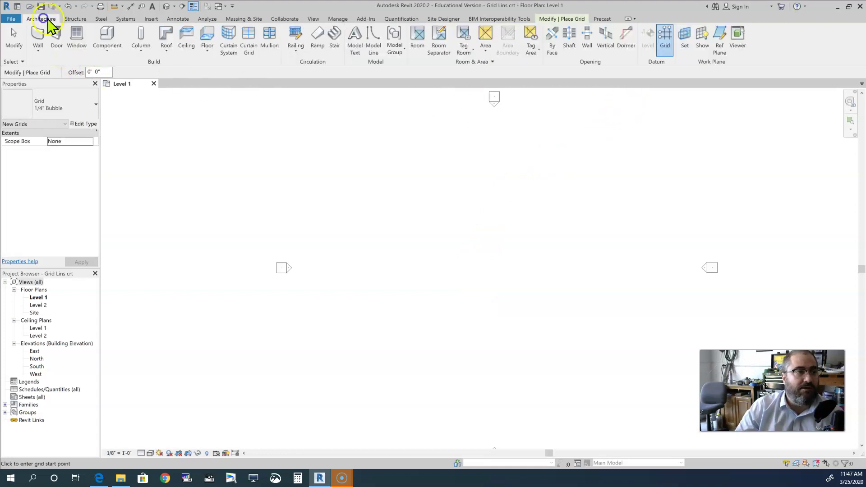
click(665, 38)
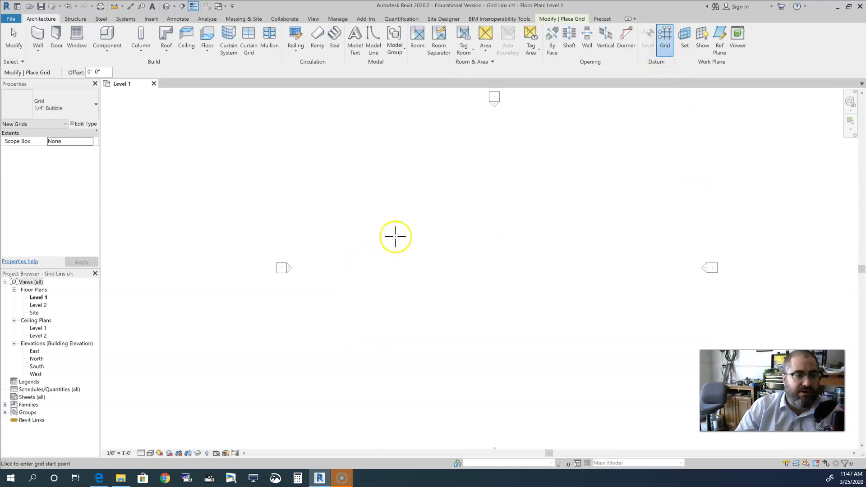
click(360, 364)
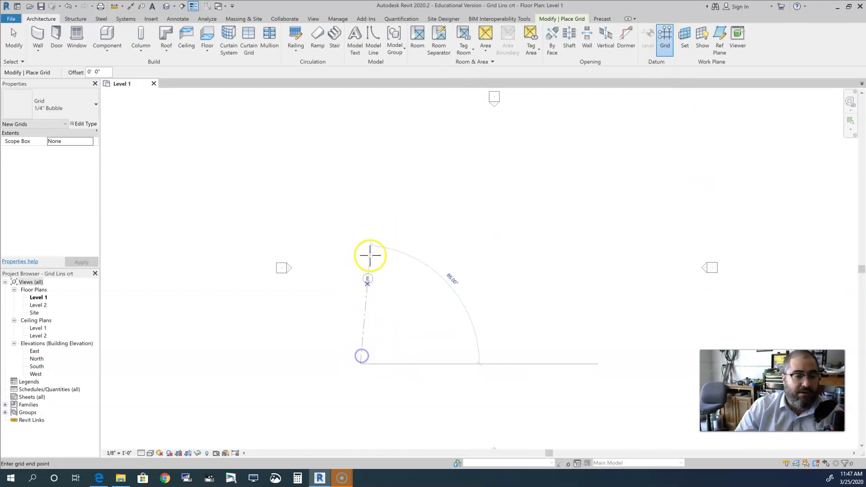
click(359, 165)
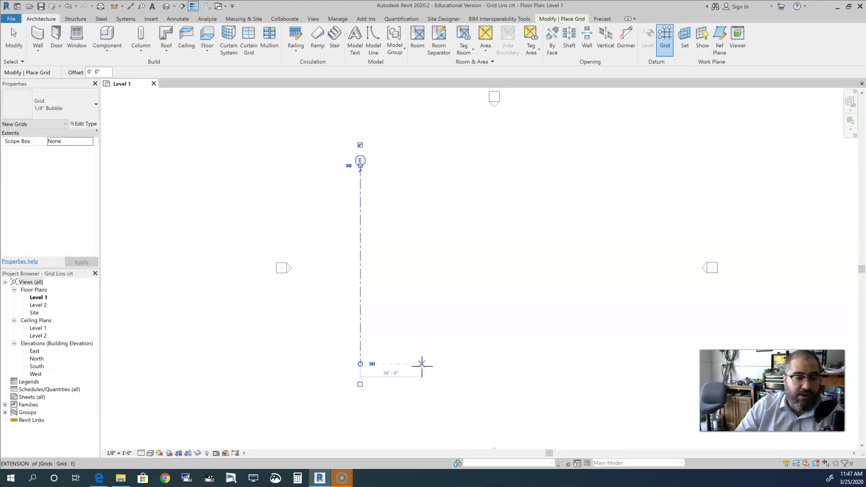
Step: Draw vertical grid lines F, G and H to the right of grid E
click(399, 363)
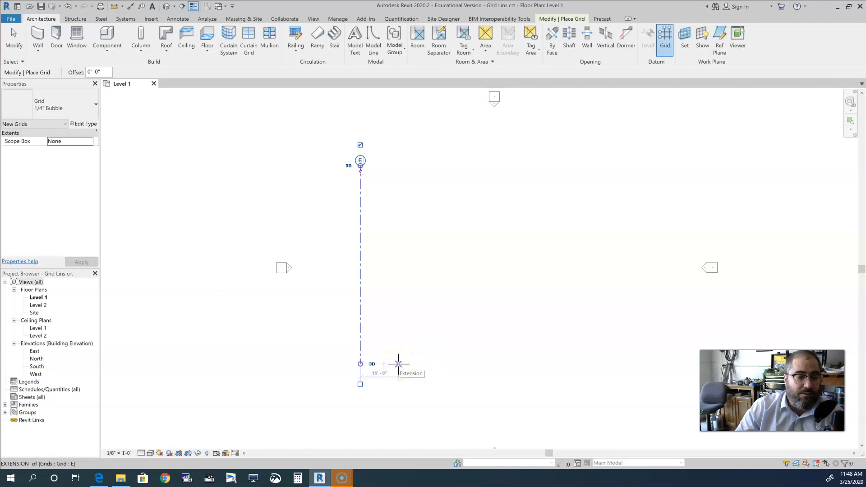
click(410, 363)
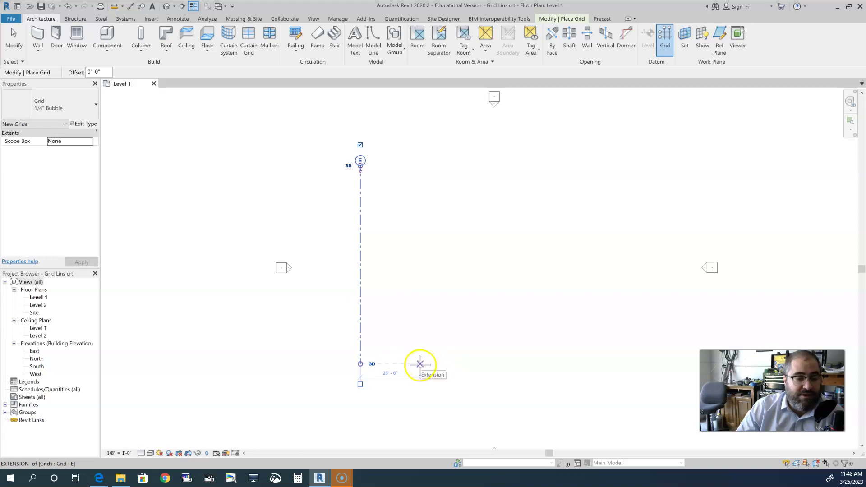
click(421, 364)
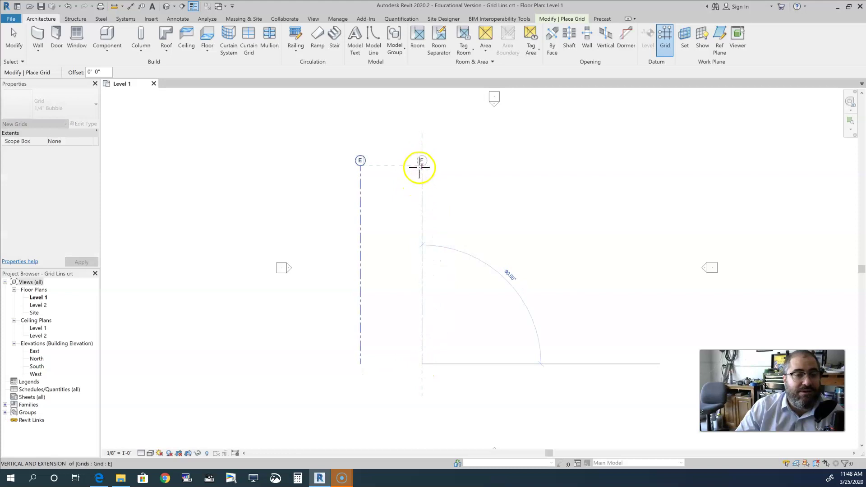
click(422, 166)
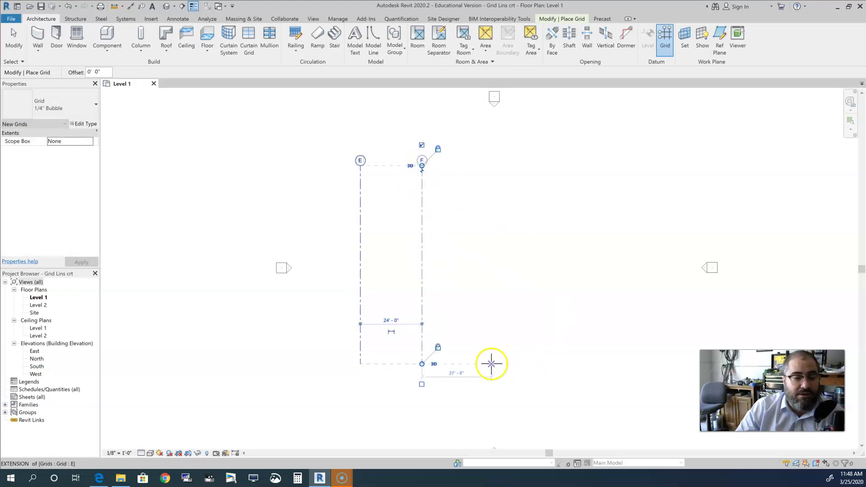
click(492, 362)
click(491, 163)
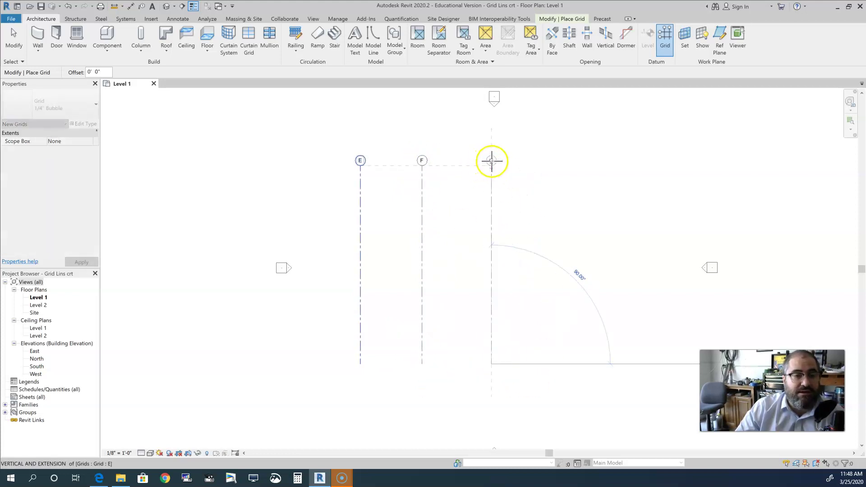
click(577, 363)
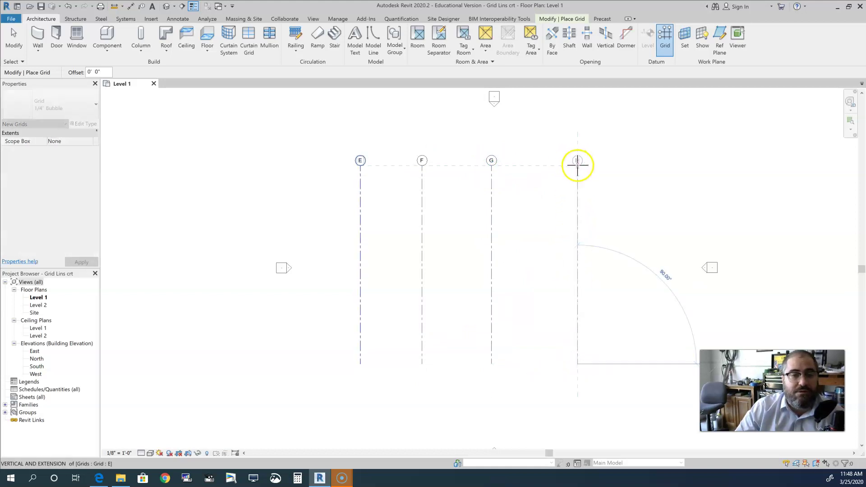
click(576, 166)
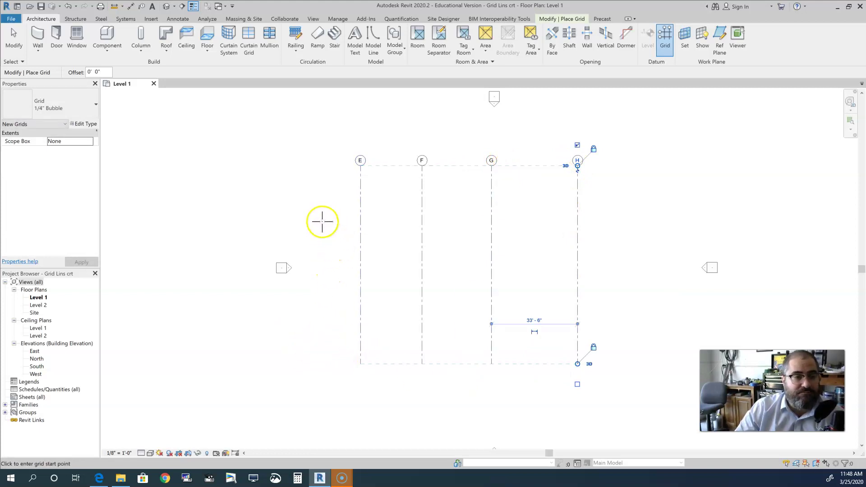
Step: Draw horizontal grids I, J, K and L from left of E to past H, then exit
click(323, 221)
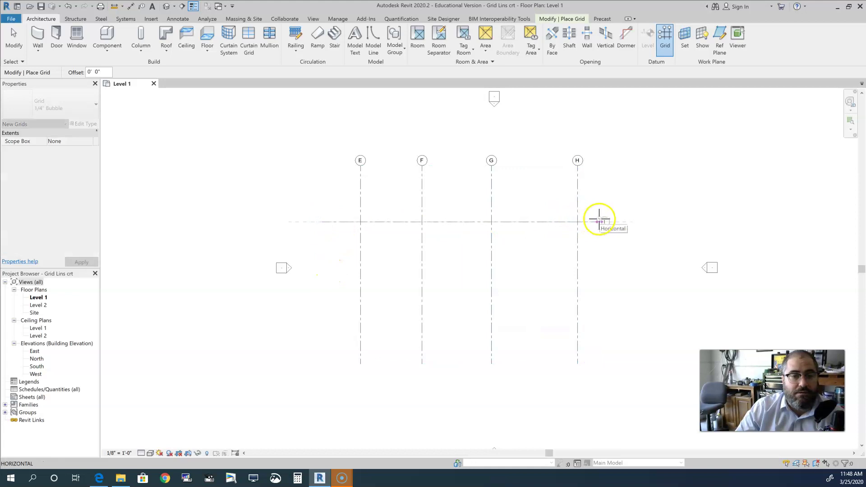
click(629, 221)
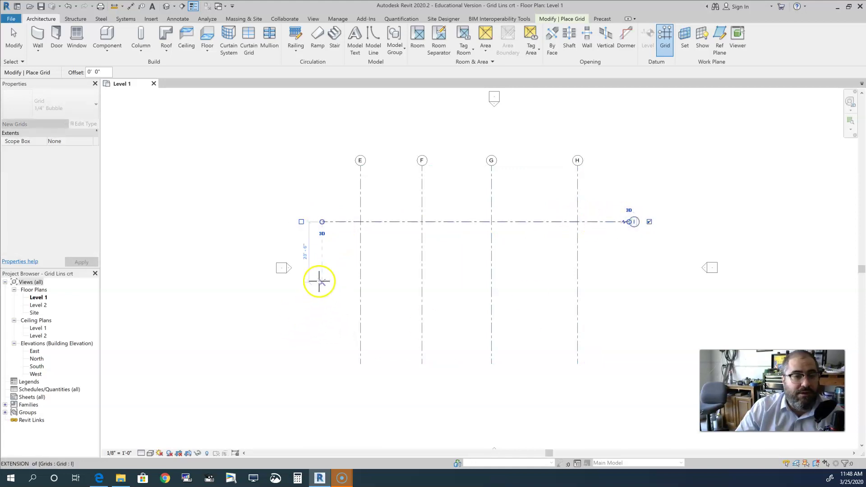
click(323, 273)
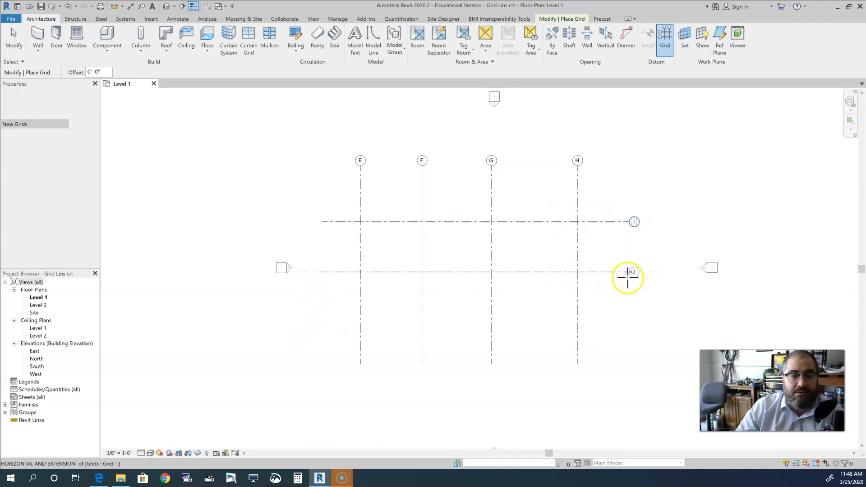
click(628, 272)
click(330, 313)
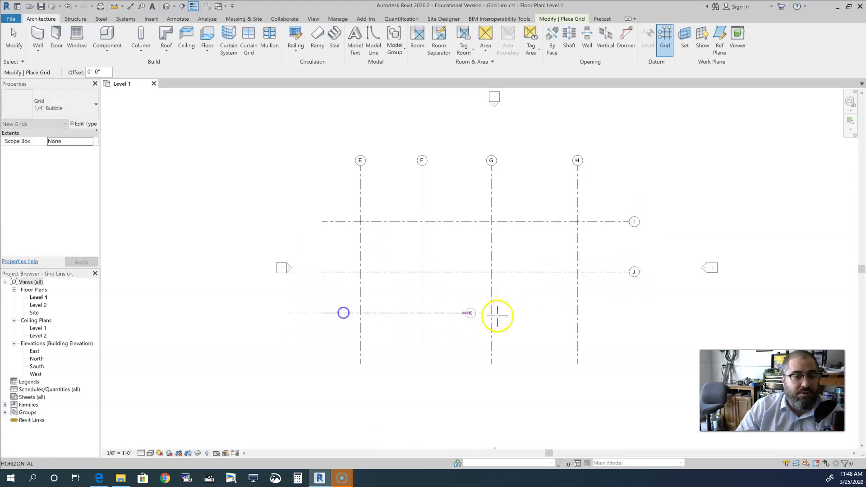
click(630, 313)
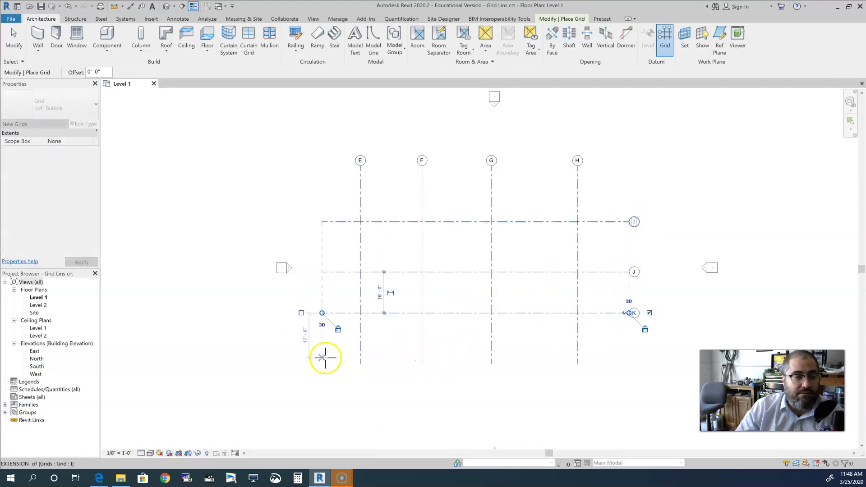
click(325, 359)
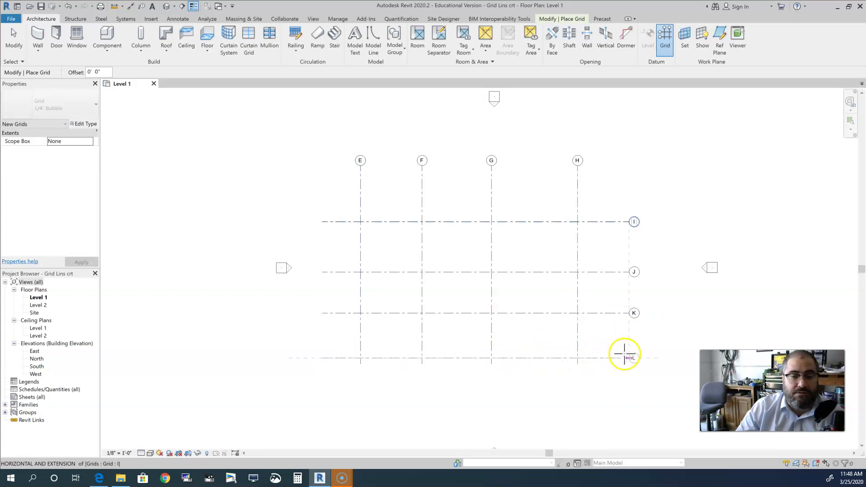
click(629, 358)
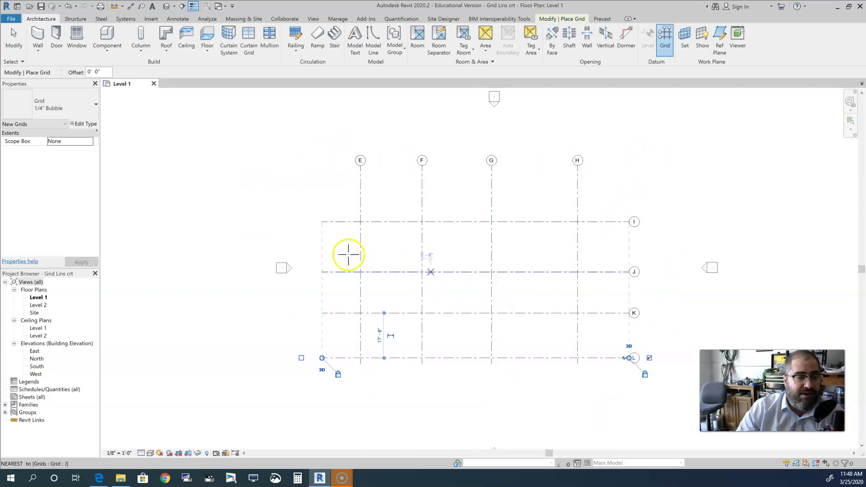
key(Escape)
key(Escape)
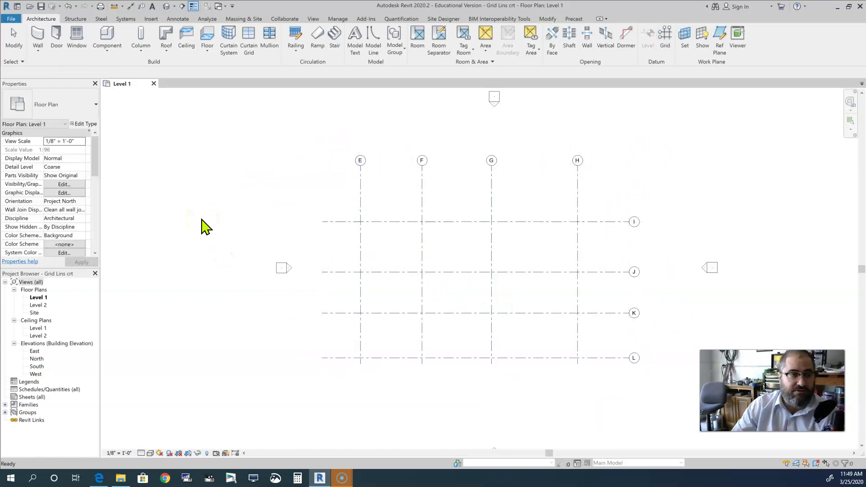
Step: Rename vertical grid E to 1 and grid F to 2
click(359, 192)
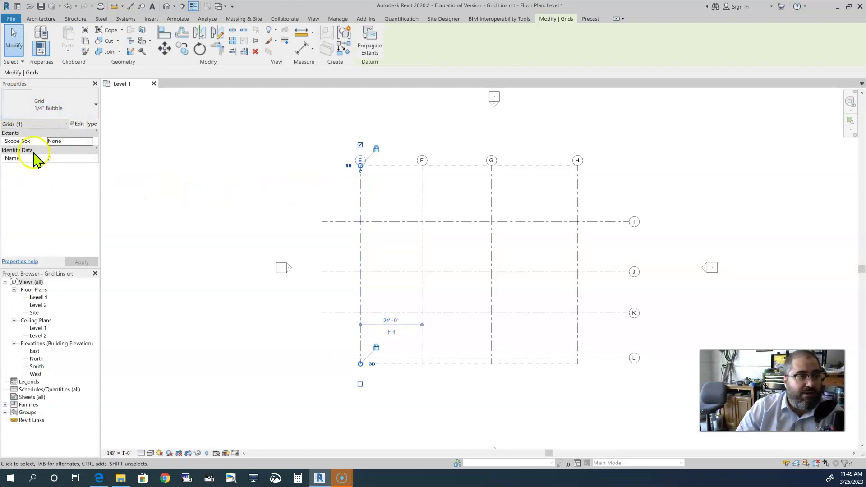
click(63, 159)
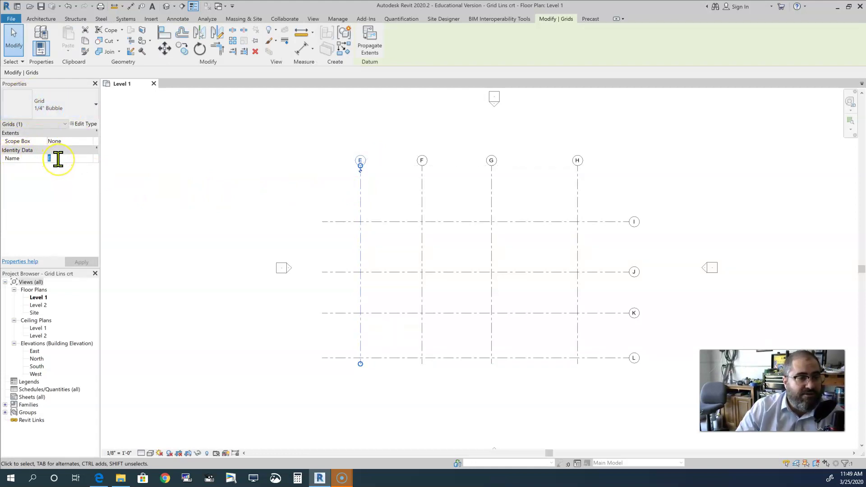
text(1)
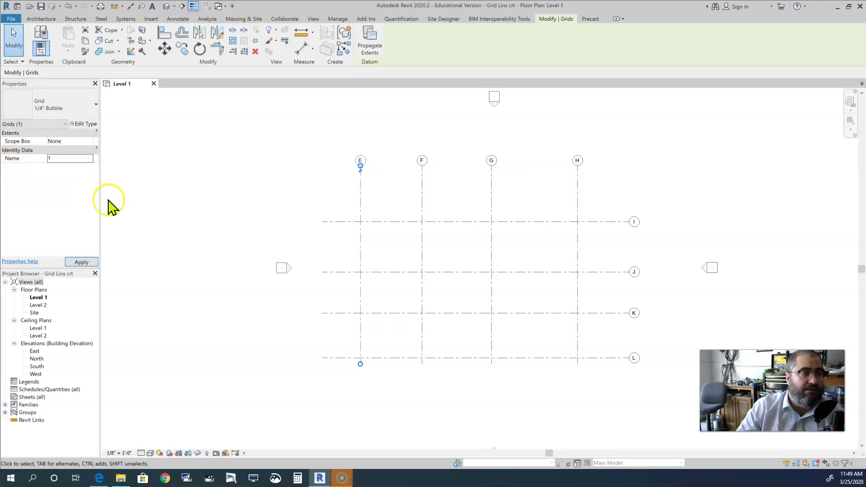
click(82, 262)
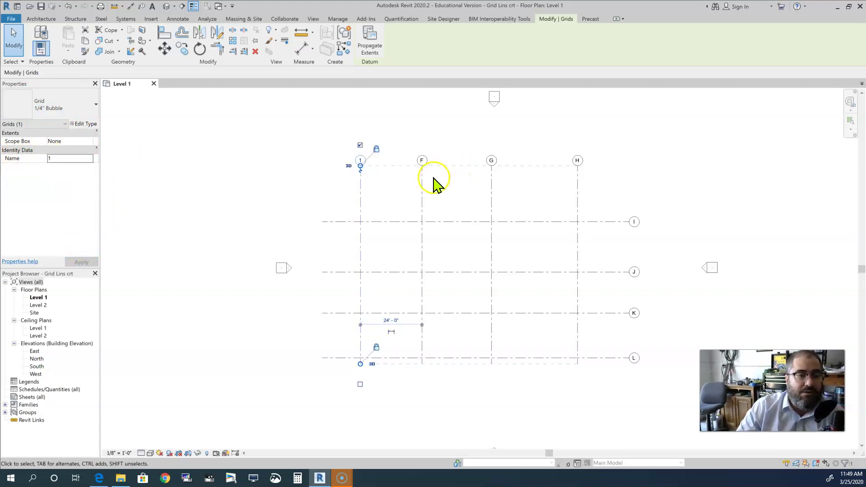
click(421, 193)
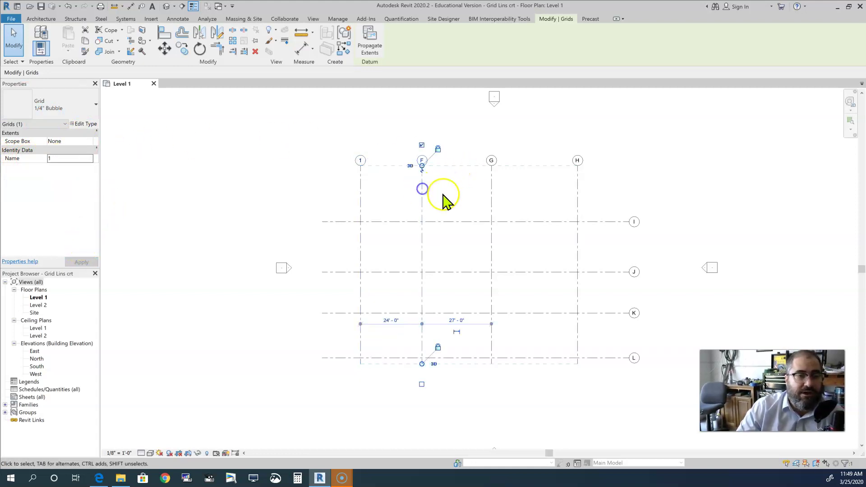
click(417, 159)
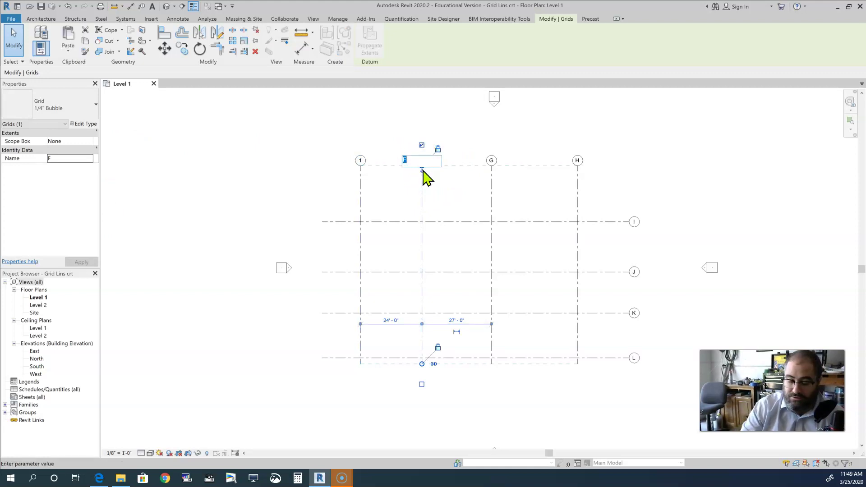
text(2)
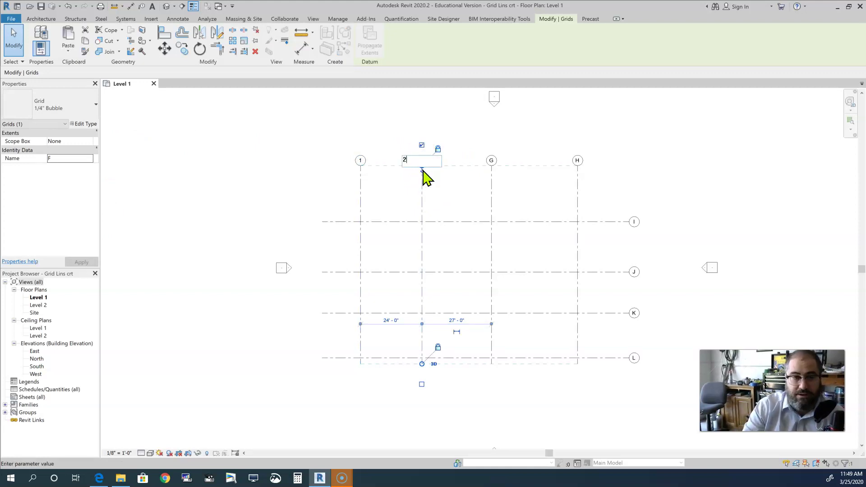
click(492, 185)
Step: Rename vertical grid G to 3 and grid H to 4
click(492, 165)
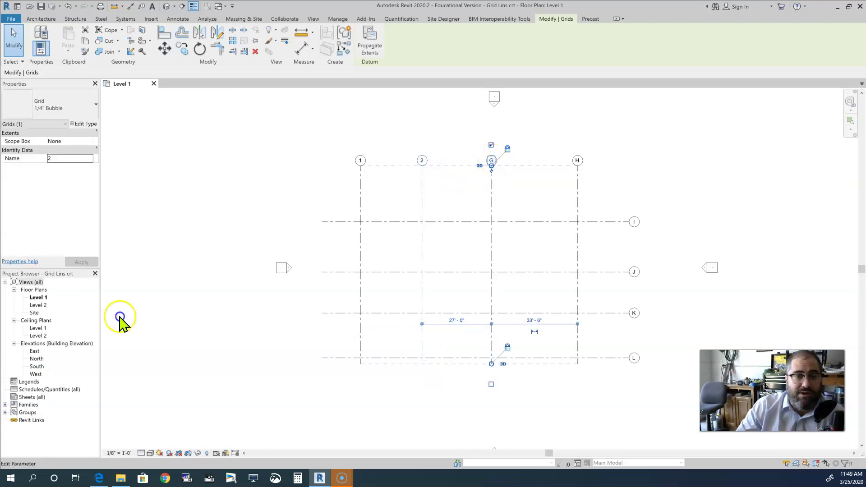
click(491, 160)
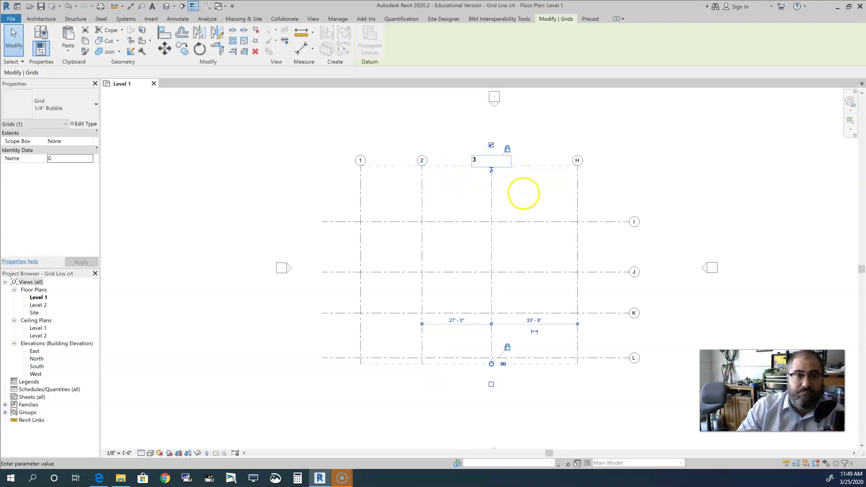
key(Return)
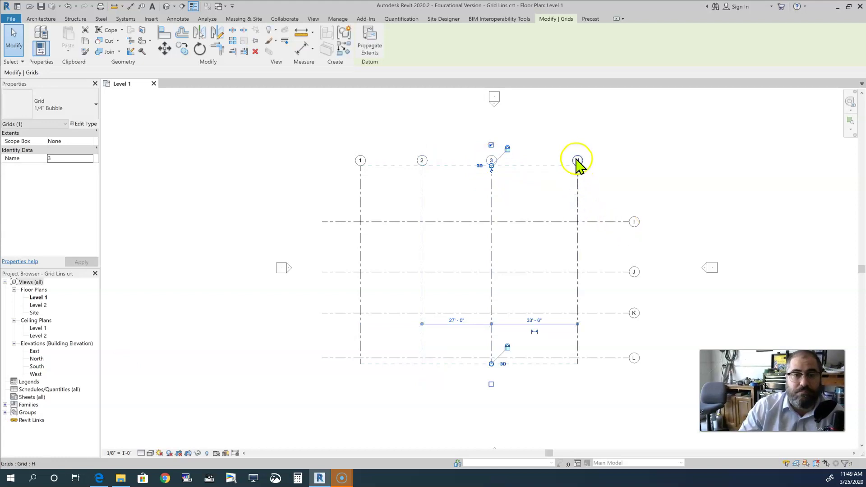
click(577, 160)
click(579, 160)
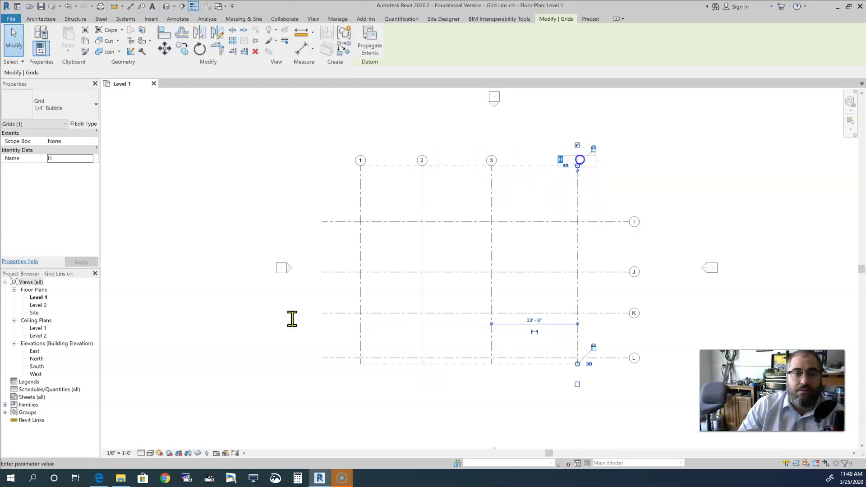
click(548, 221)
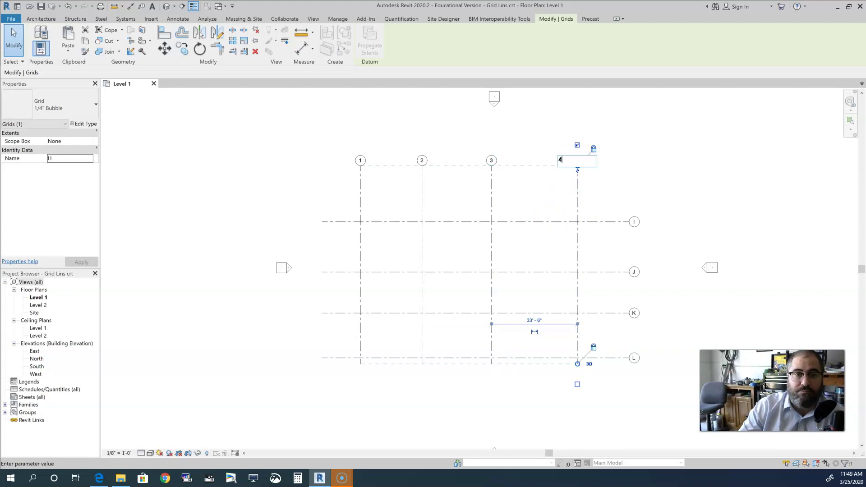
click(635, 222)
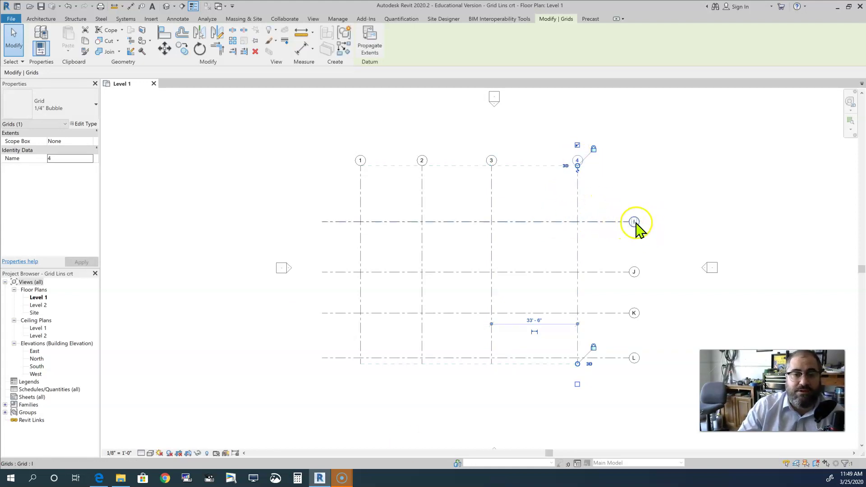
Step: Rename horizontal grid I to A and grid J to B
click(634, 222)
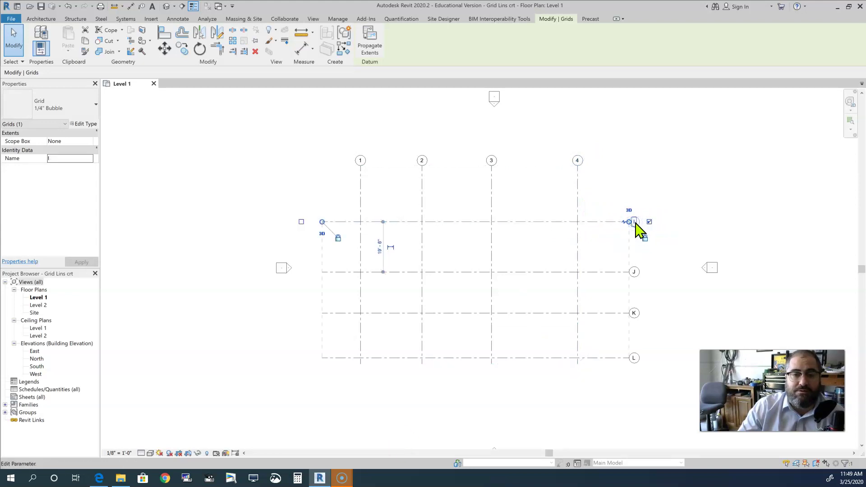
click(637, 226)
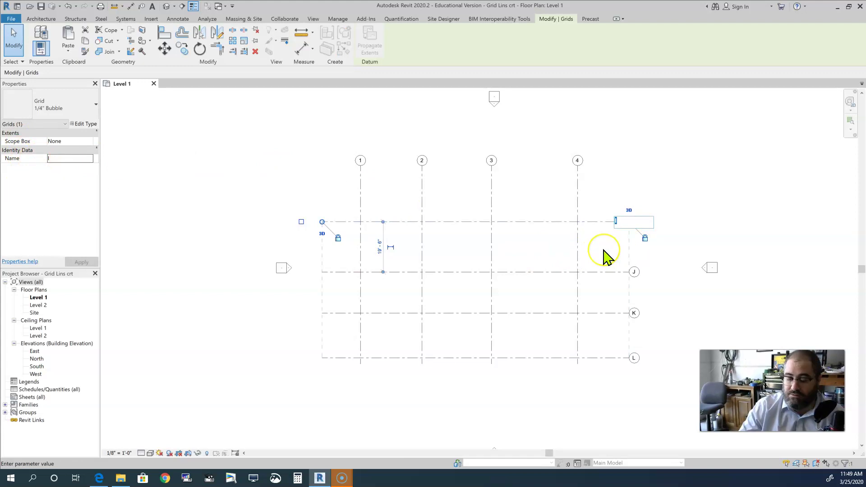
click(634, 272)
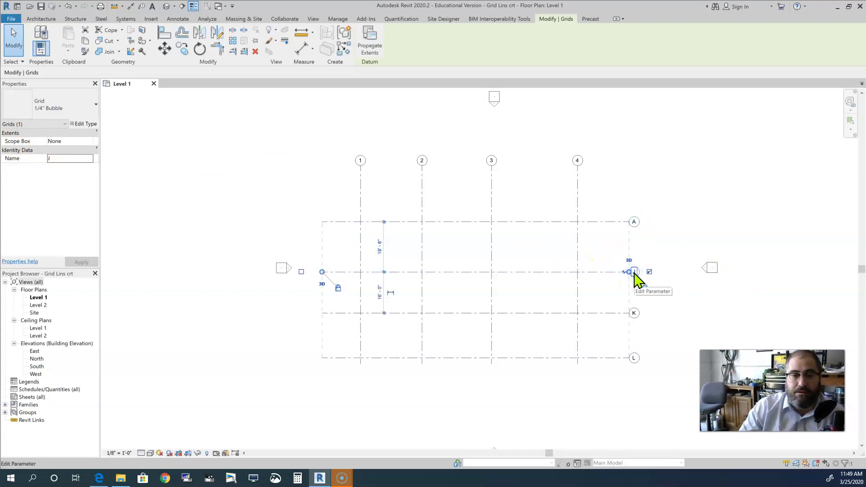
click(634, 273)
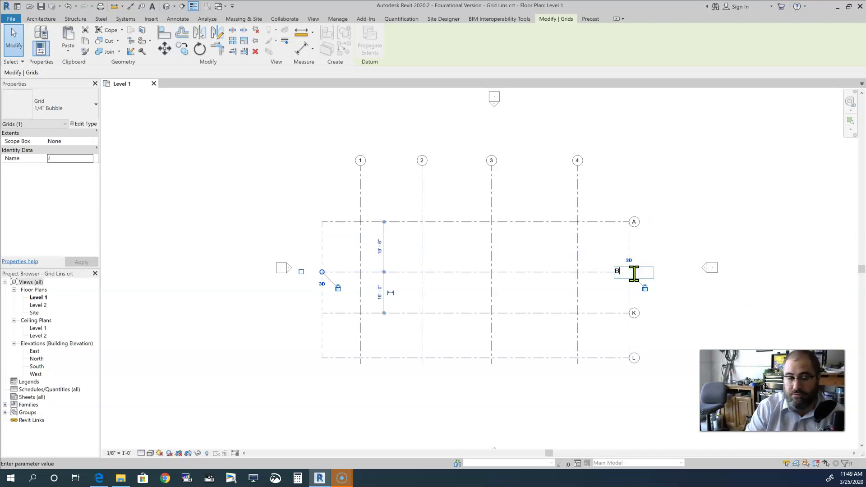
text(B)
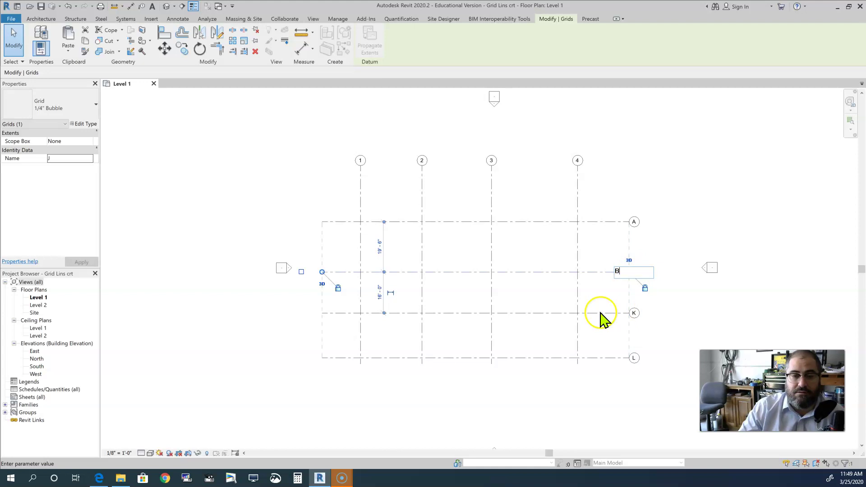
key(Return)
Step: Rename horizontal grid K to C and grid L to D
click(634, 314)
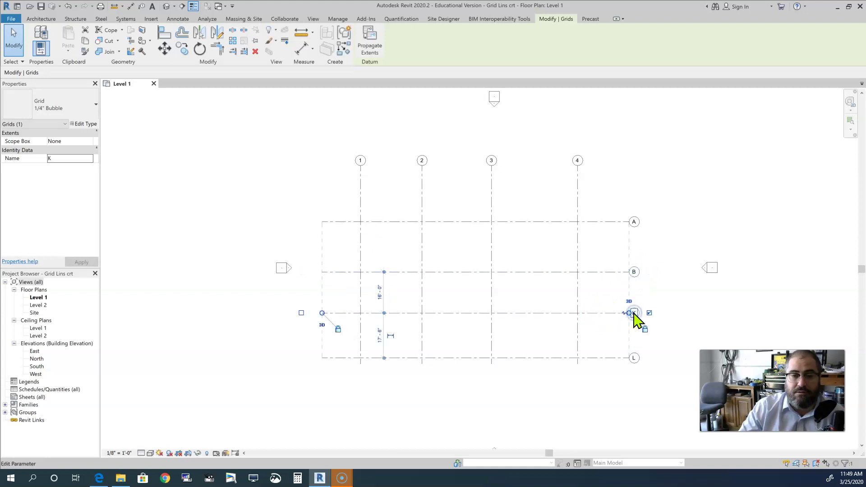
click(634, 313)
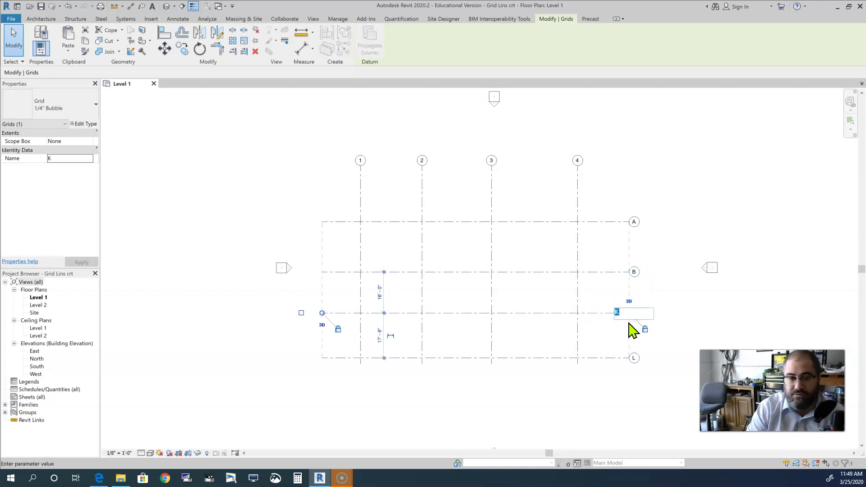
click(608, 358)
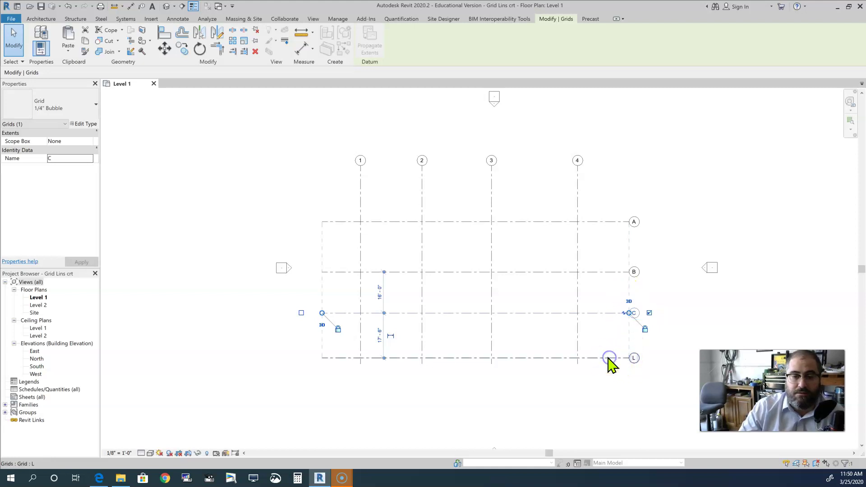
click(634, 358)
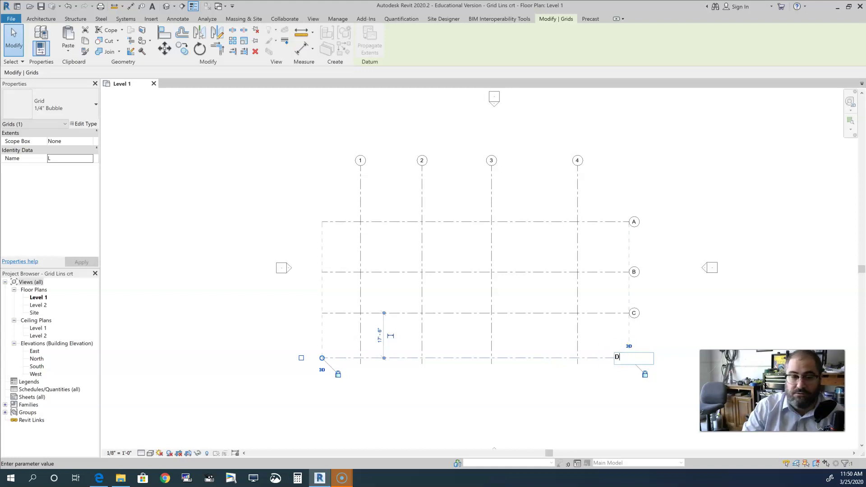
key(Return)
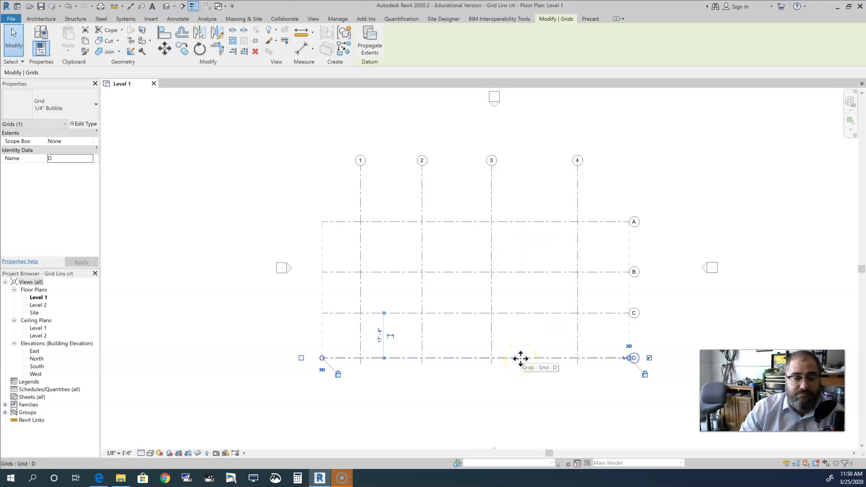
Step: Show the bubbles of grids D and C only at their left ends
click(649, 358)
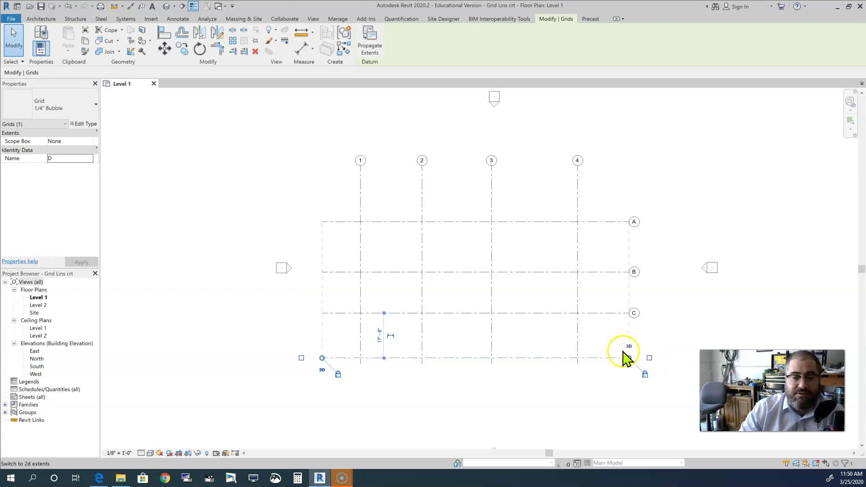
click(301, 358)
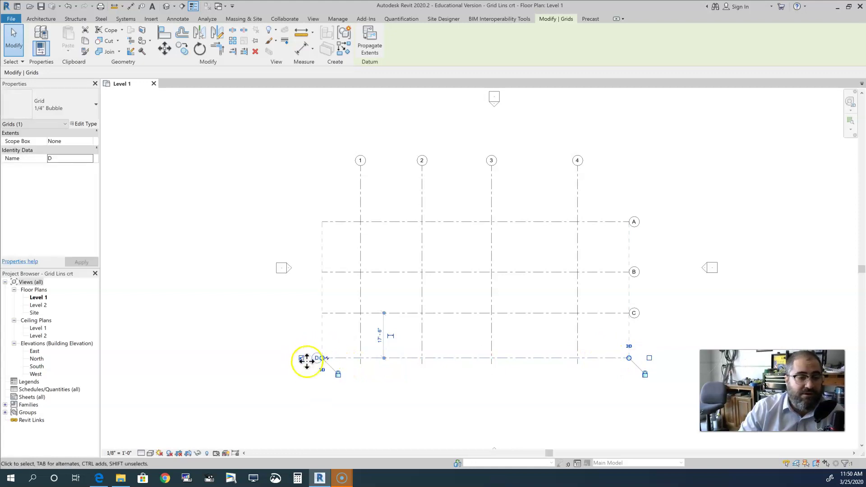
click(404, 393)
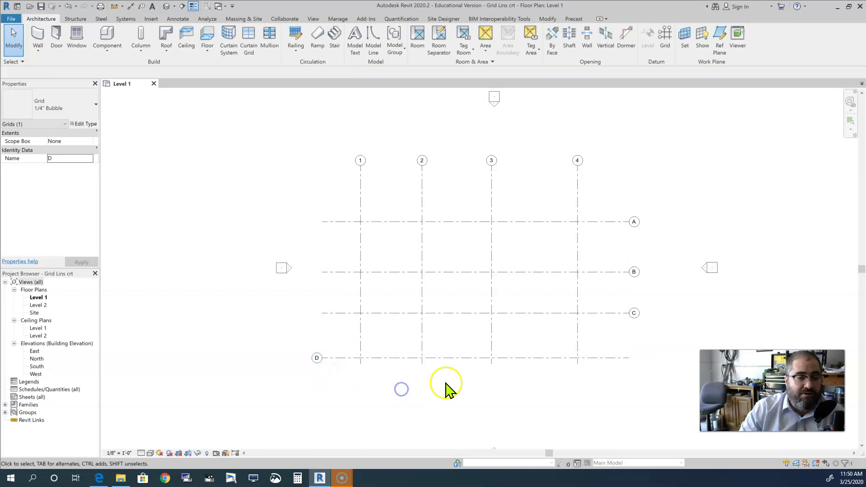
click(462, 316)
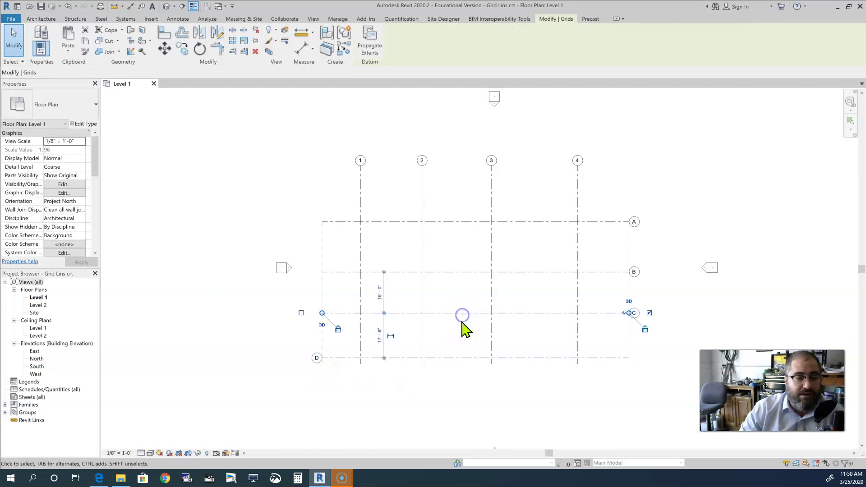
click(301, 313)
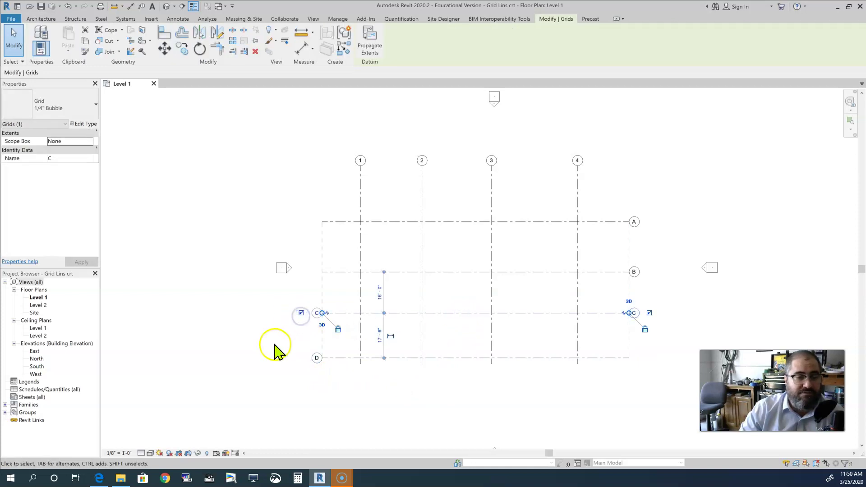
click(649, 313)
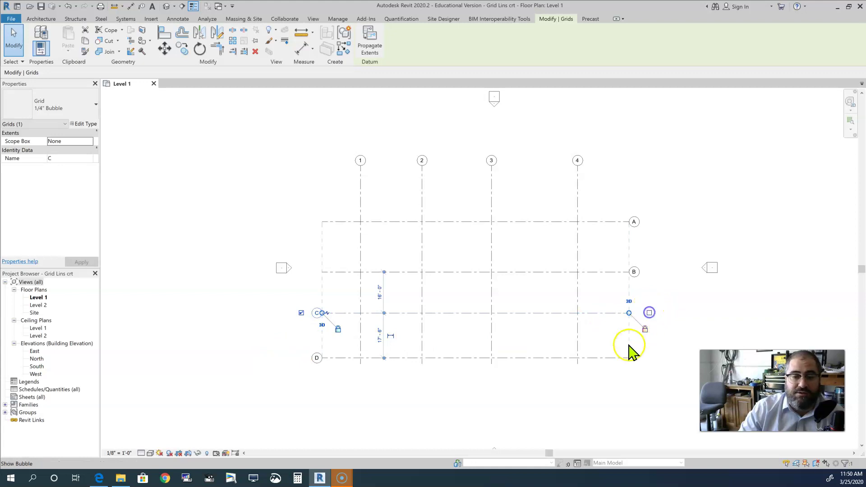
Step: Show the bubbles of grids B and A only at their left ends
click(334, 272)
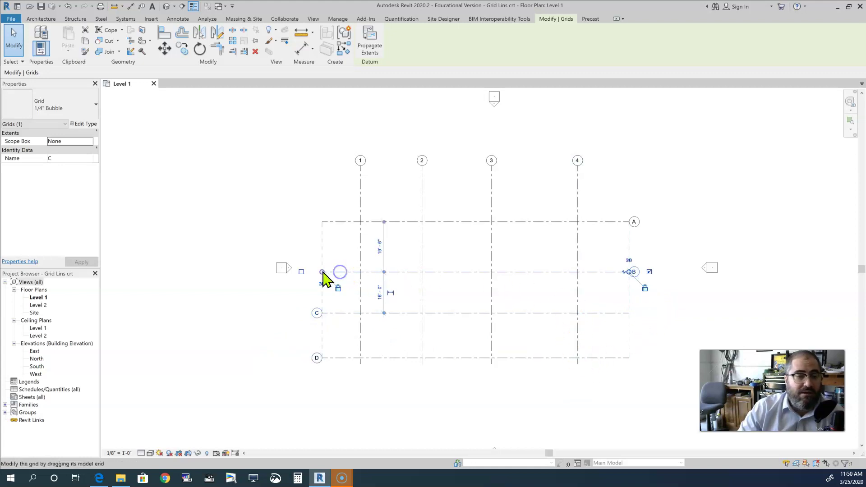
click(301, 272)
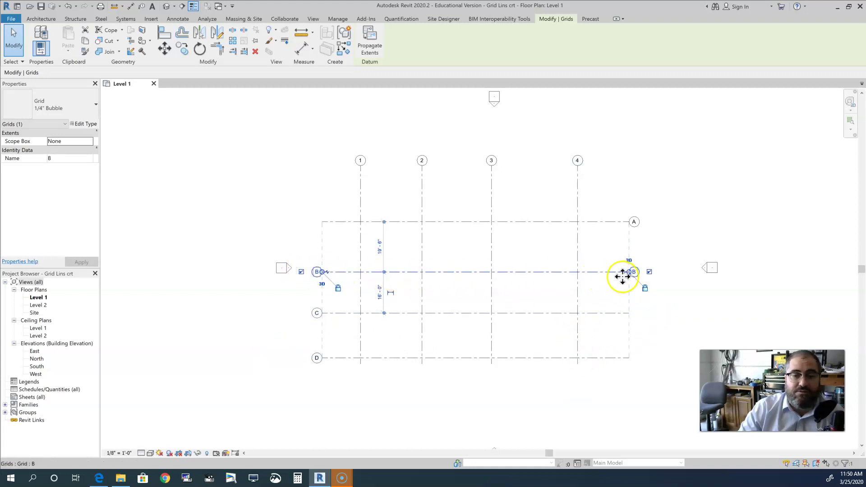
click(649, 272)
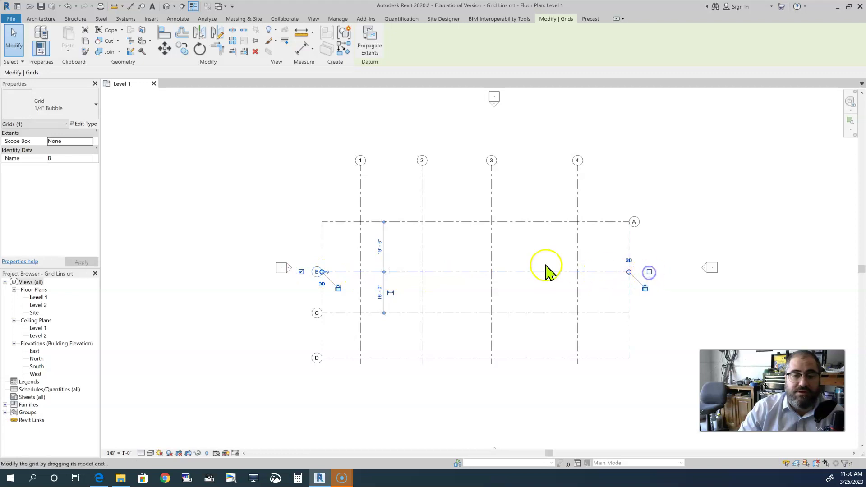
click(468, 222)
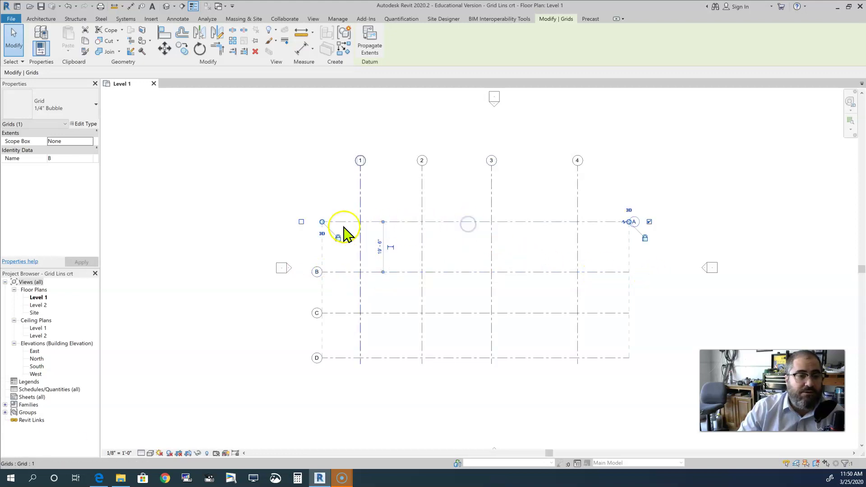
click(301, 222)
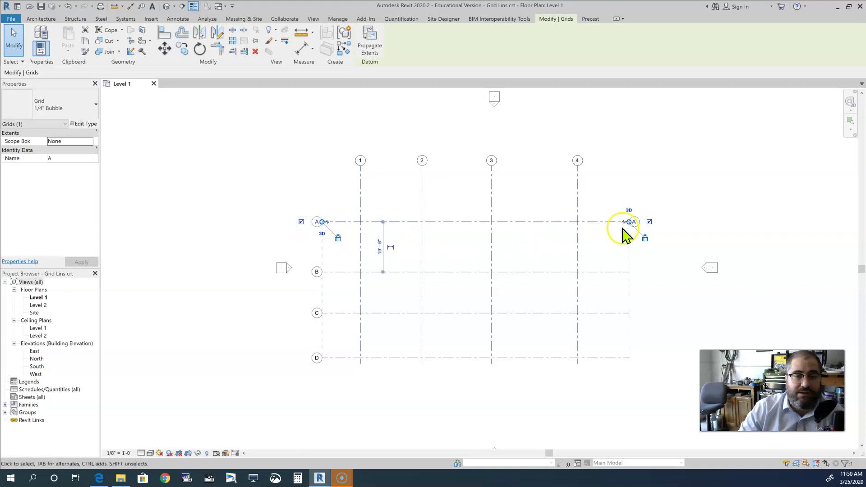
click(649, 222)
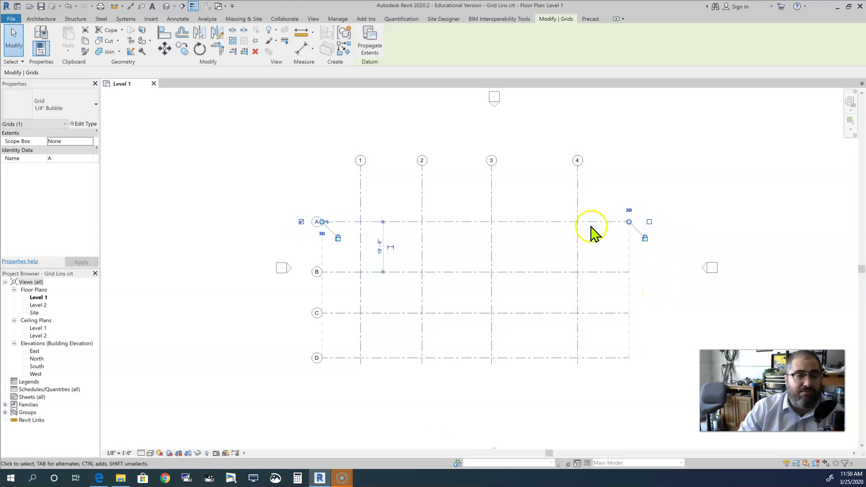
click(648, 114)
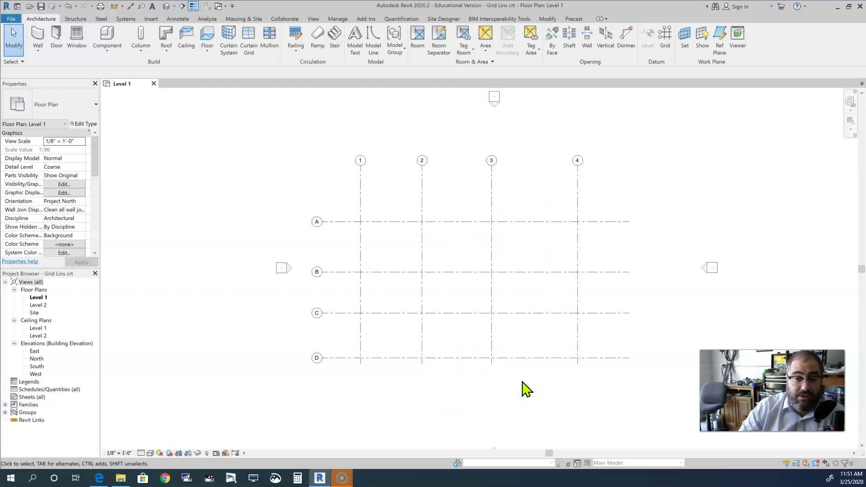
click(521, 395)
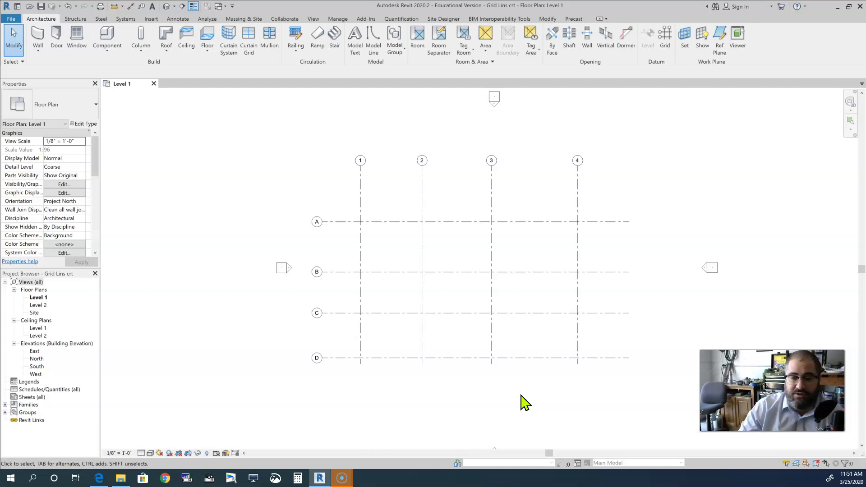
click(559, 397)
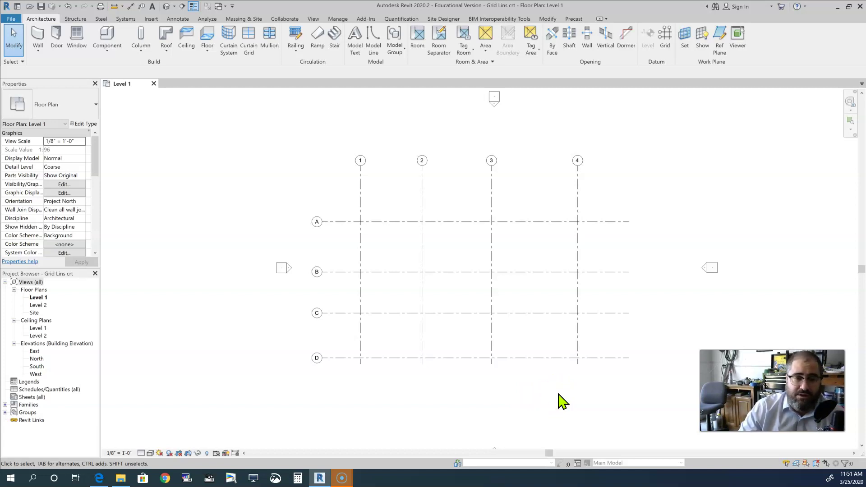
click(568, 400)
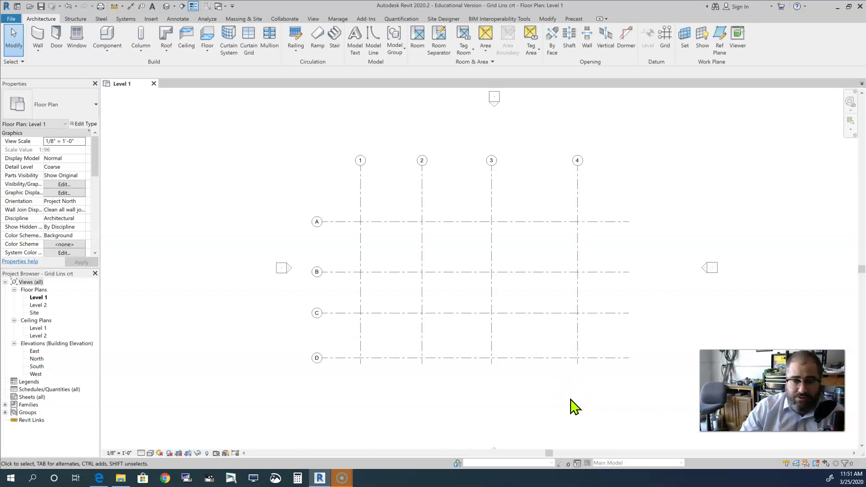
click(592, 374)
click(642, 203)
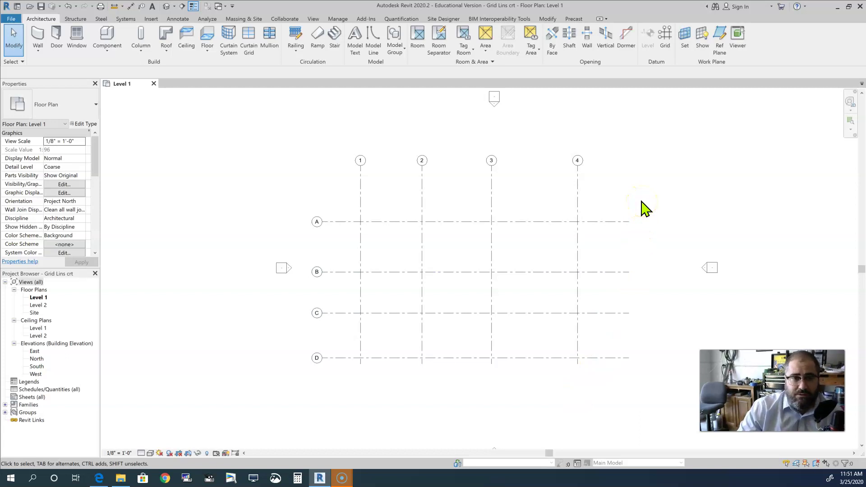
click(651, 269)
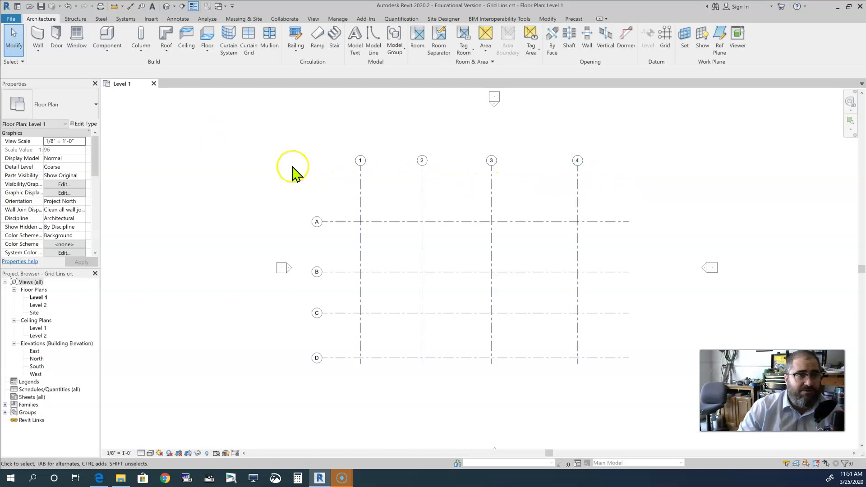
Step: Place an aligned dimension string across grids 1–4 above the bubbles and set it to EQ
click(177, 19)
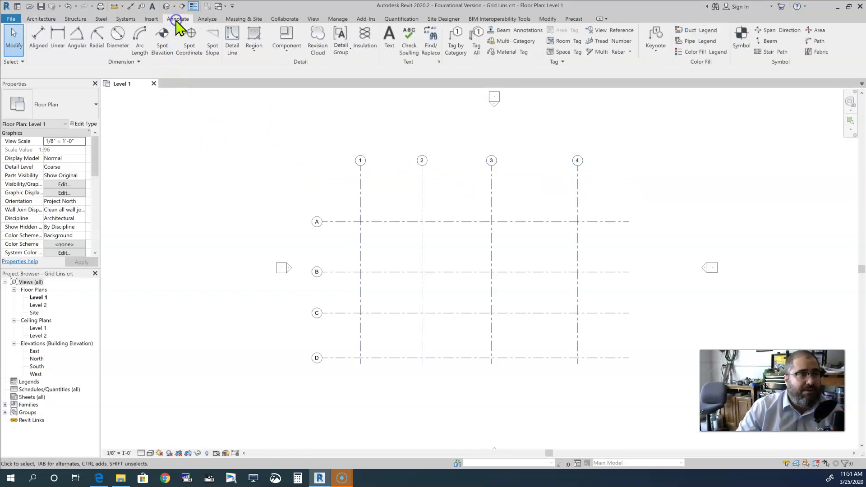
click(38, 45)
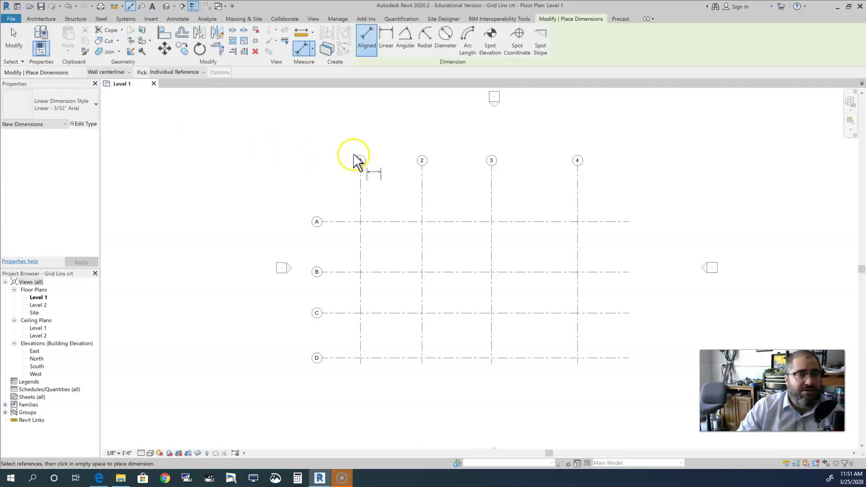
click(365, 182)
click(421, 186)
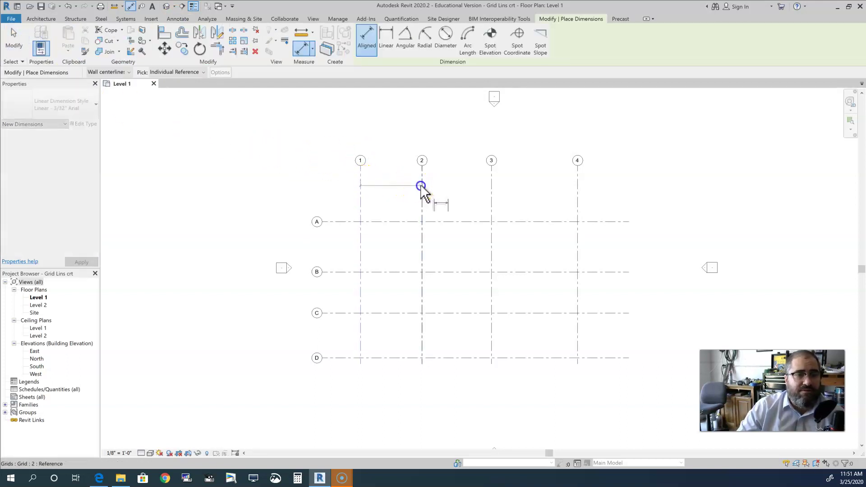
click(494, 190)
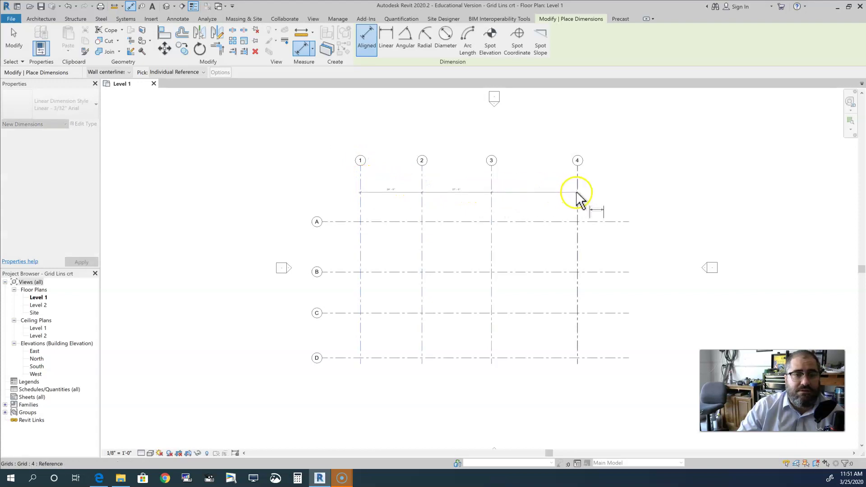
click(573, 180)
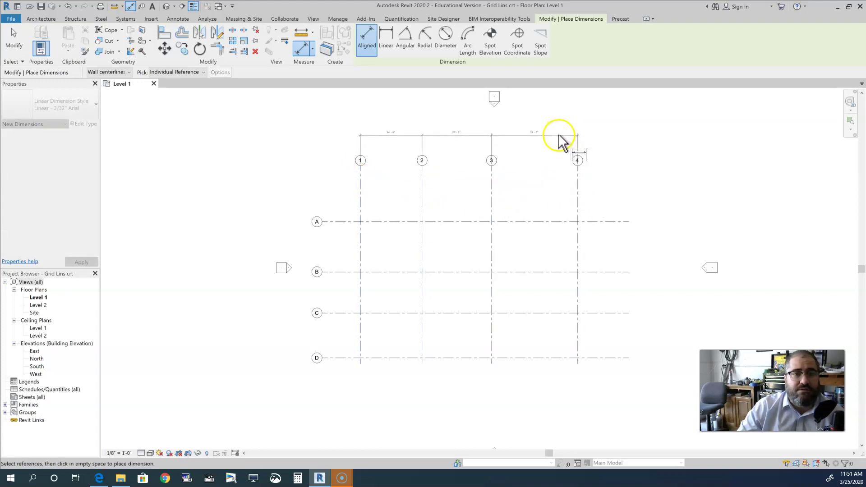
click(559, 135)
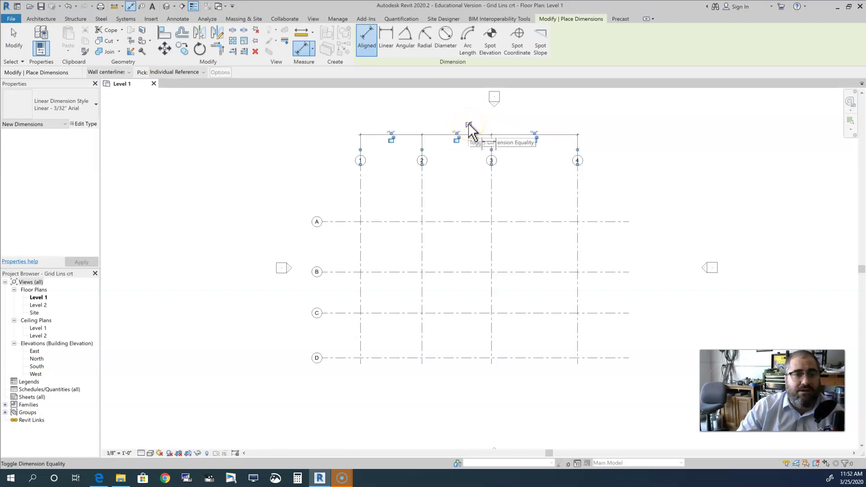
click(469, 125)
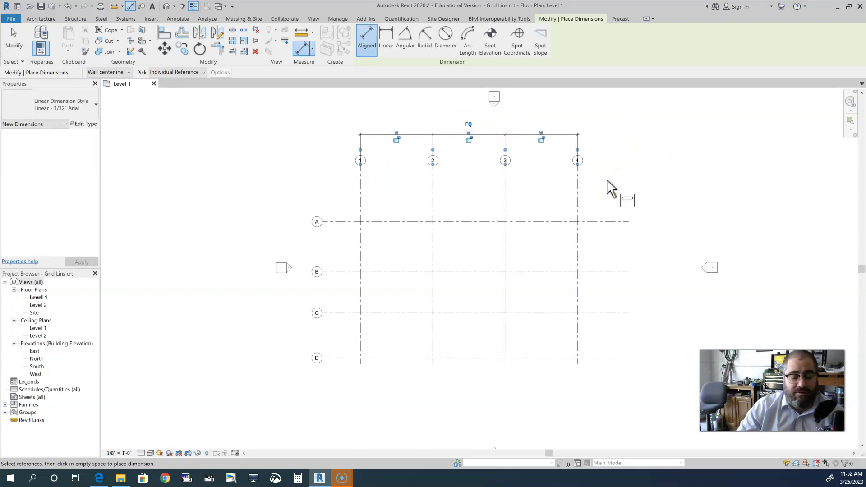
key(Escape)
key(Escape)
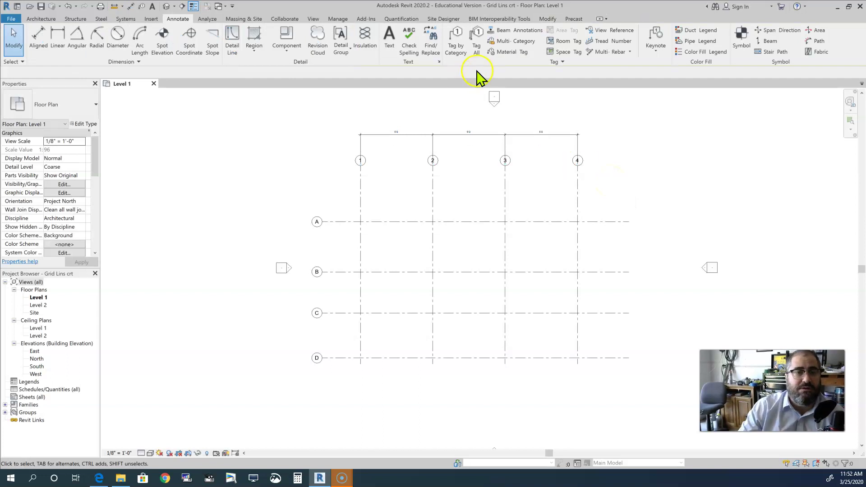
Step: Start a Measure from grid 1, then cancel it
click(115, 6)
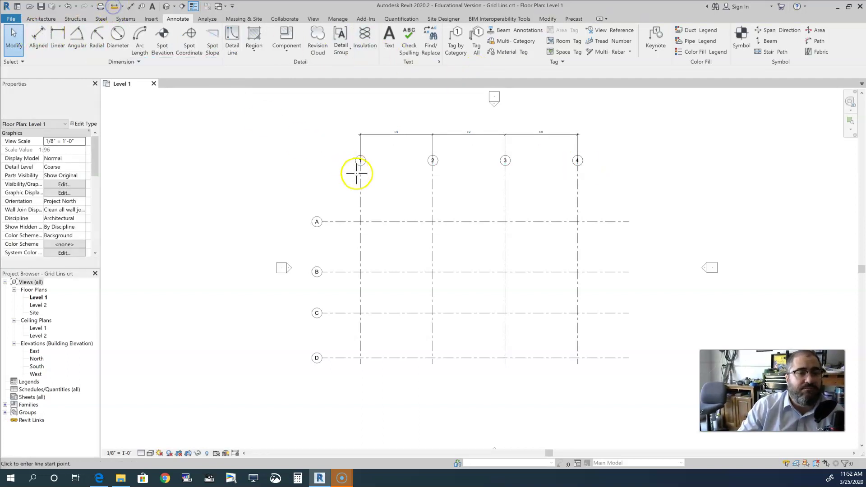
click(363, 187)
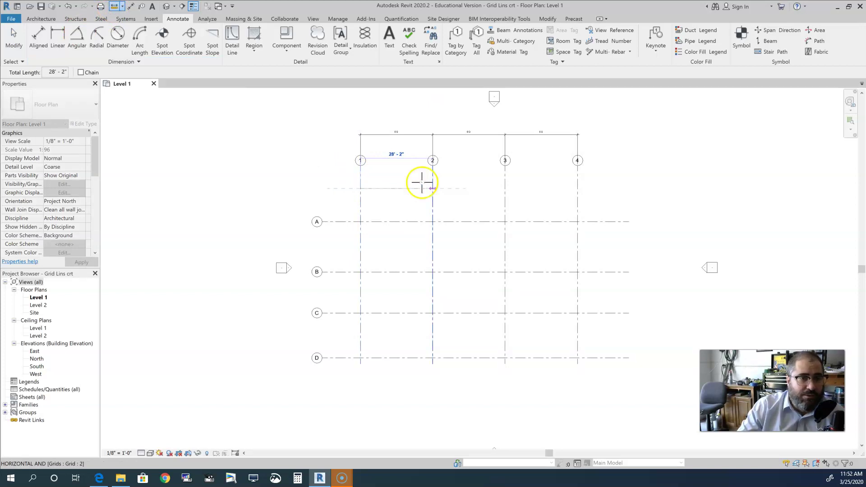
key(Escape)
key(Escape)
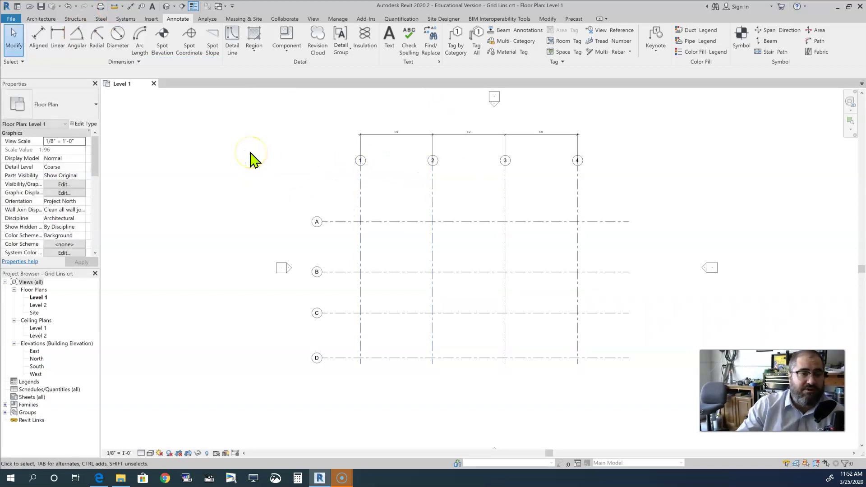
Step: Move grid A up and set the spacing between grids A and B to 25 ft
click(382, 222)
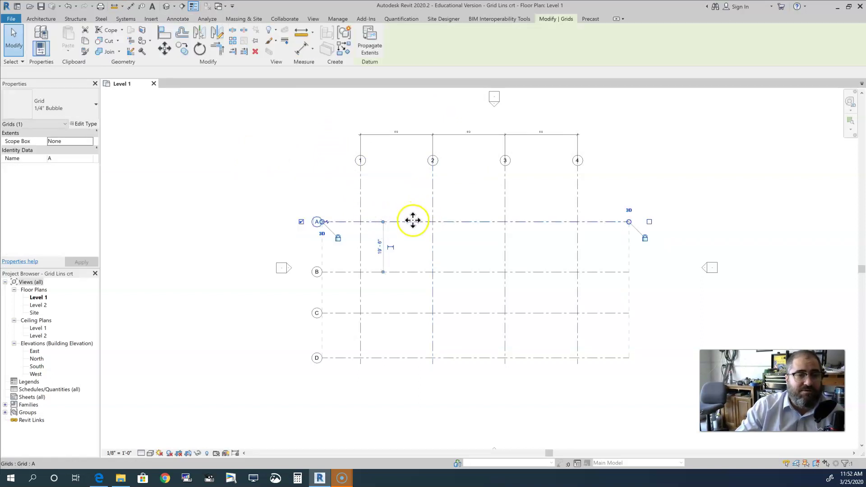
drag(412, 202, 411, 185)
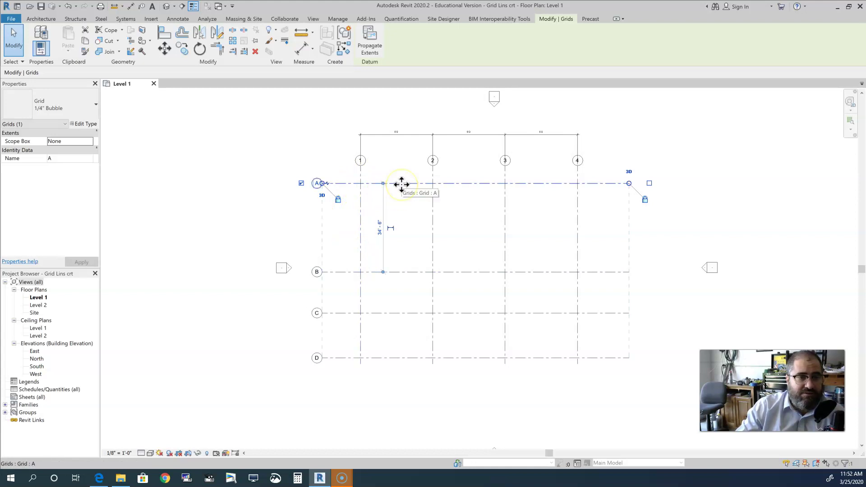
click(413, 272)
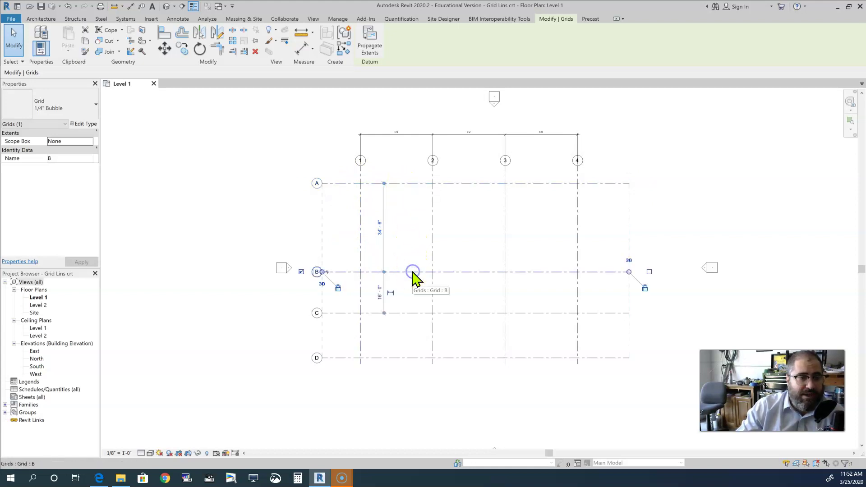
click(379, 238)
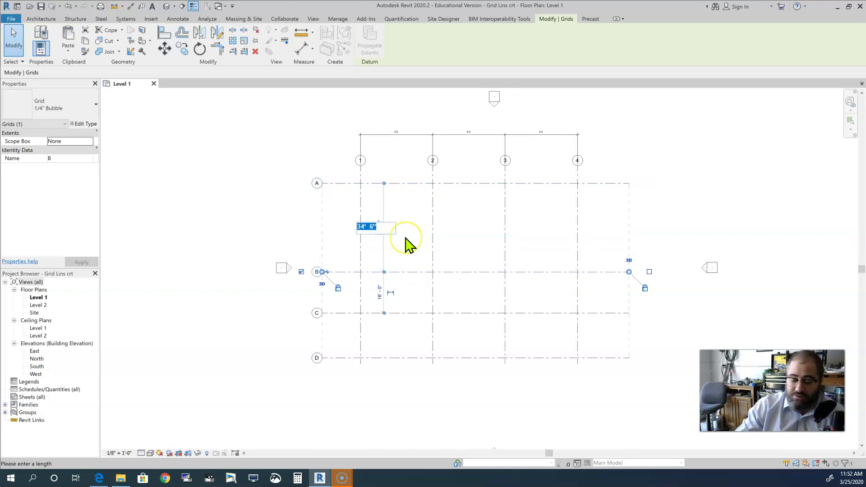
text(2)
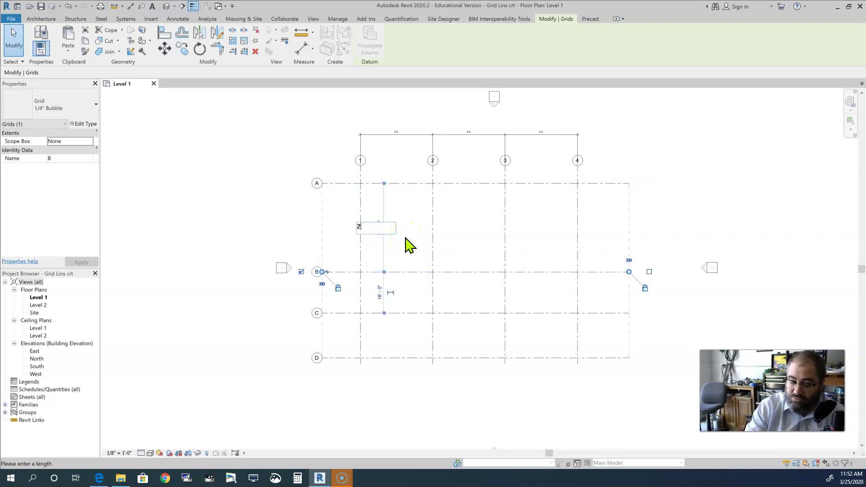
text(5)
key(Return)
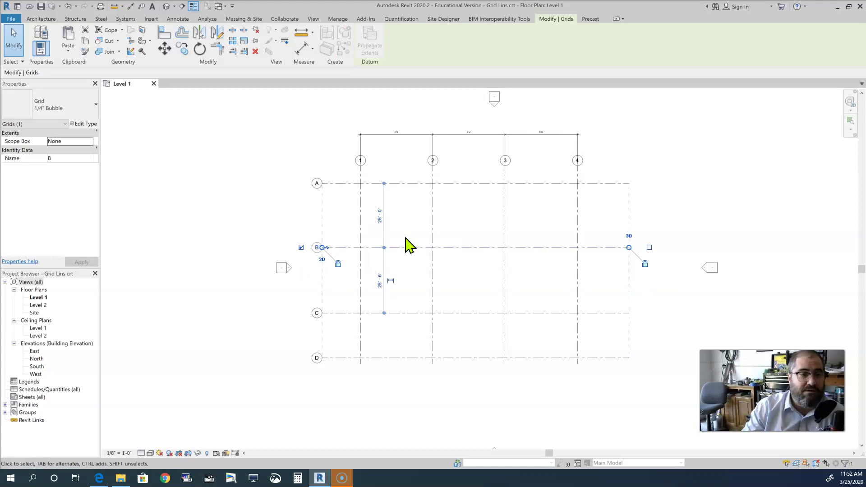
Step: Set the B–C and C–D grid spacings to 25'
click(364, 314)
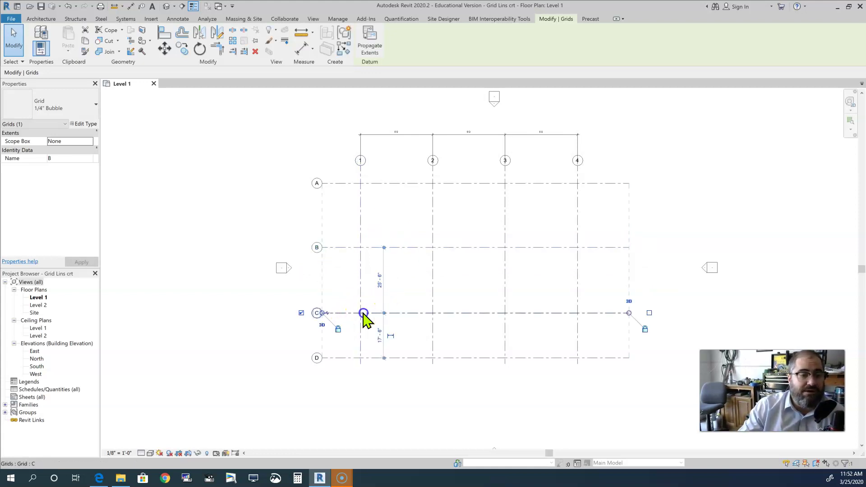
click(379, 284)
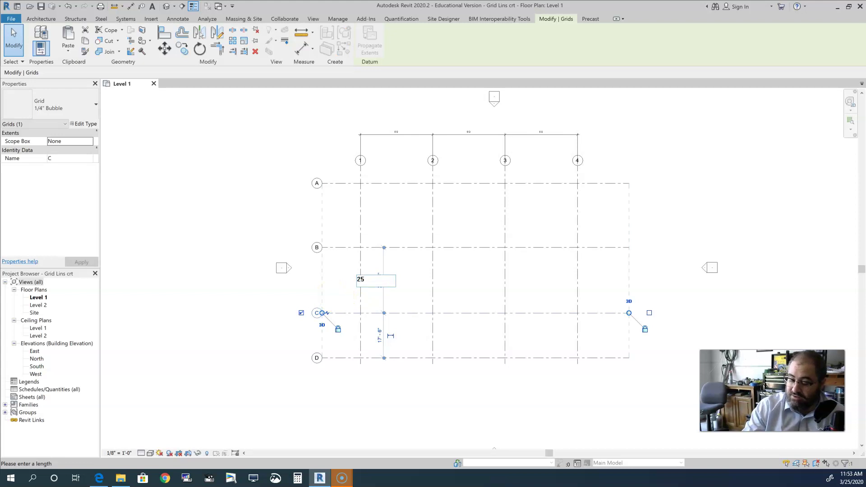
key(Return)
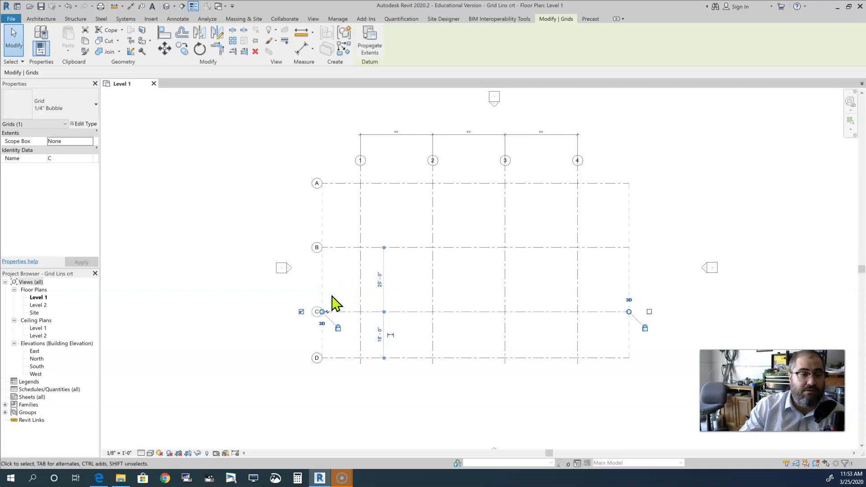
click(346, 358)
click(380, 336)
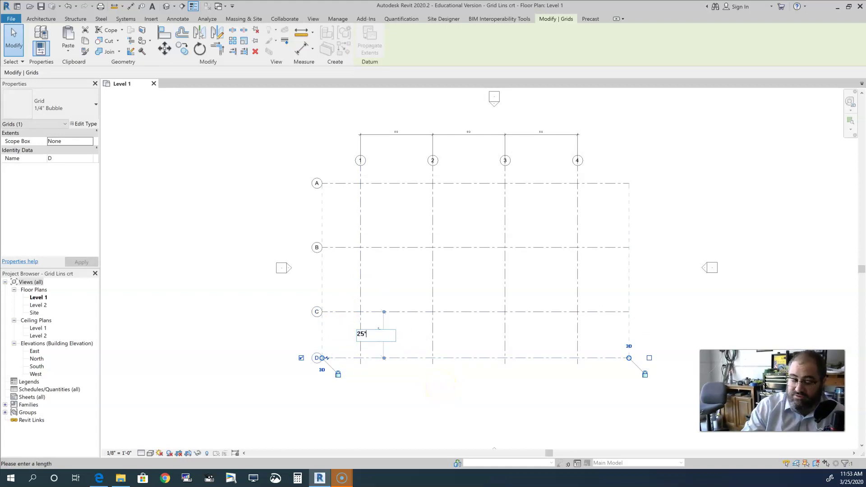
text(25')
key(Return)
click(497, 417)
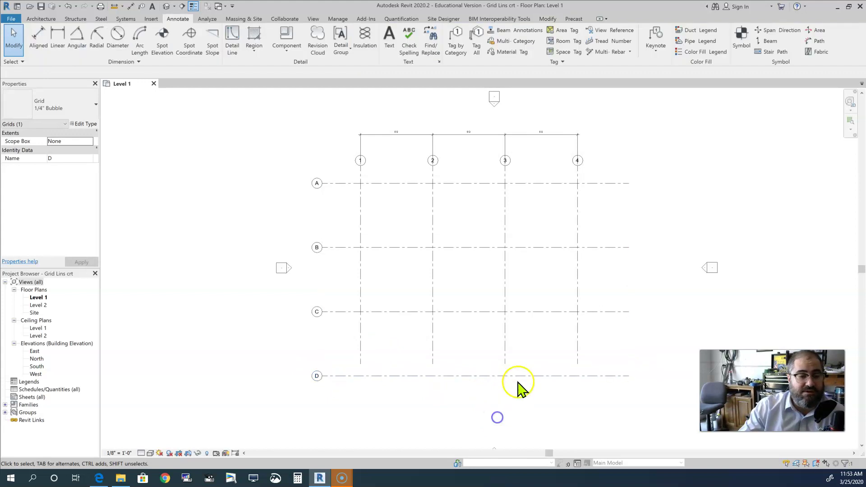